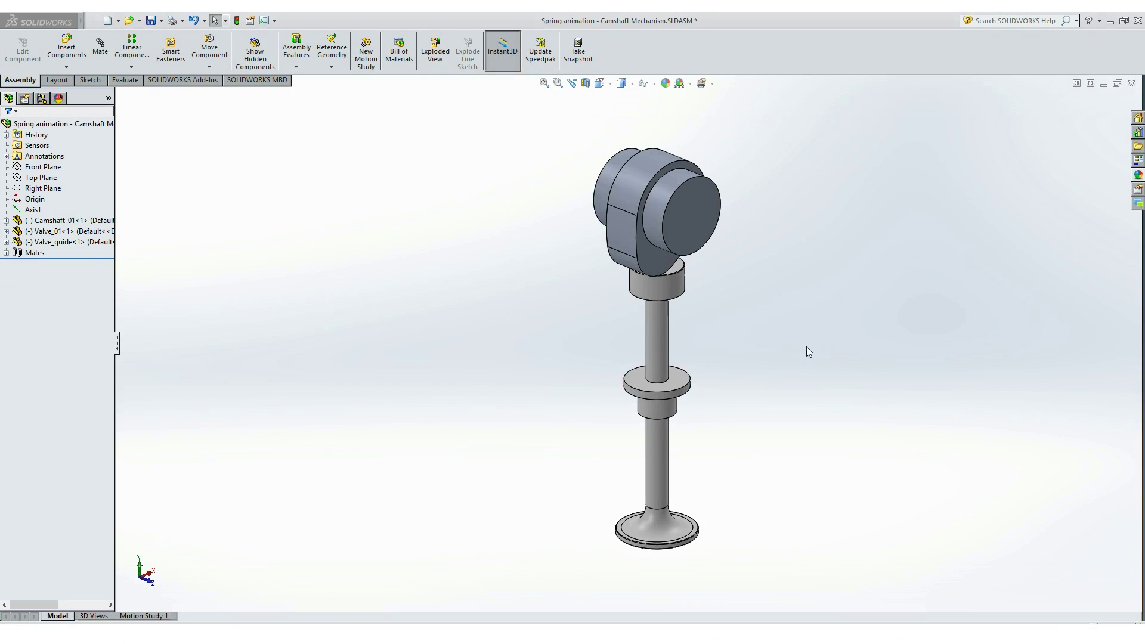
pyautogui.moveTo(806, 351)
pyautogui.mouseDown(button='middle')
pyautogui.moveTo(800, 314)
pyautogui.moveTo(735, 281)
pyautogui.moveTo(808, 306)
pyautogui.moveTo(808, 342)
pyautogui.mouseUp(button='middle')
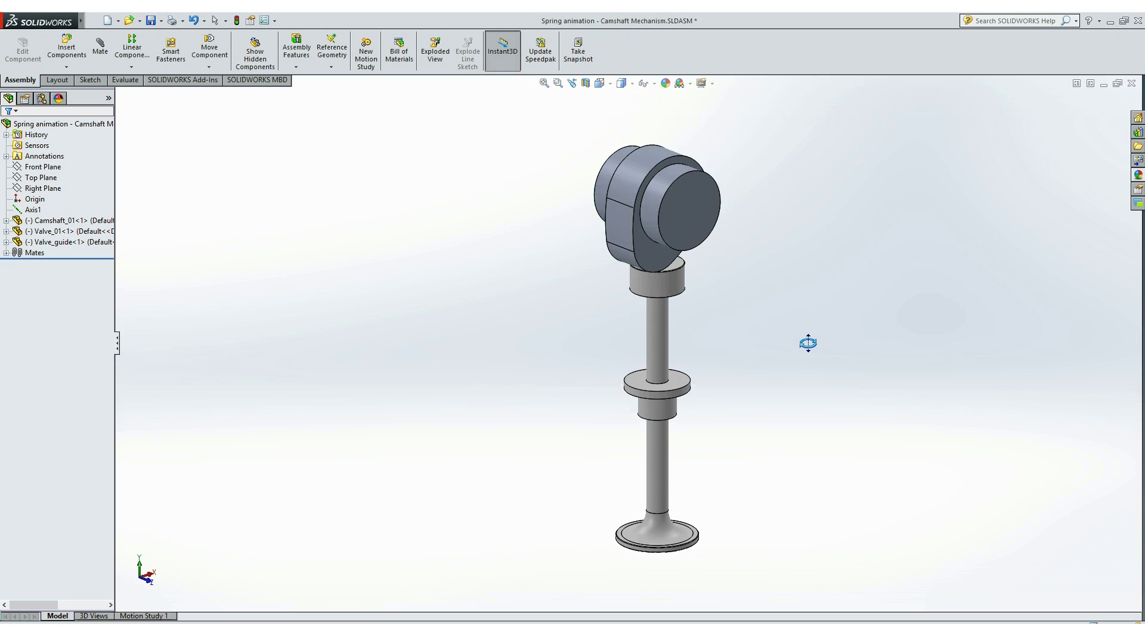
pyautogui.press('Escape')
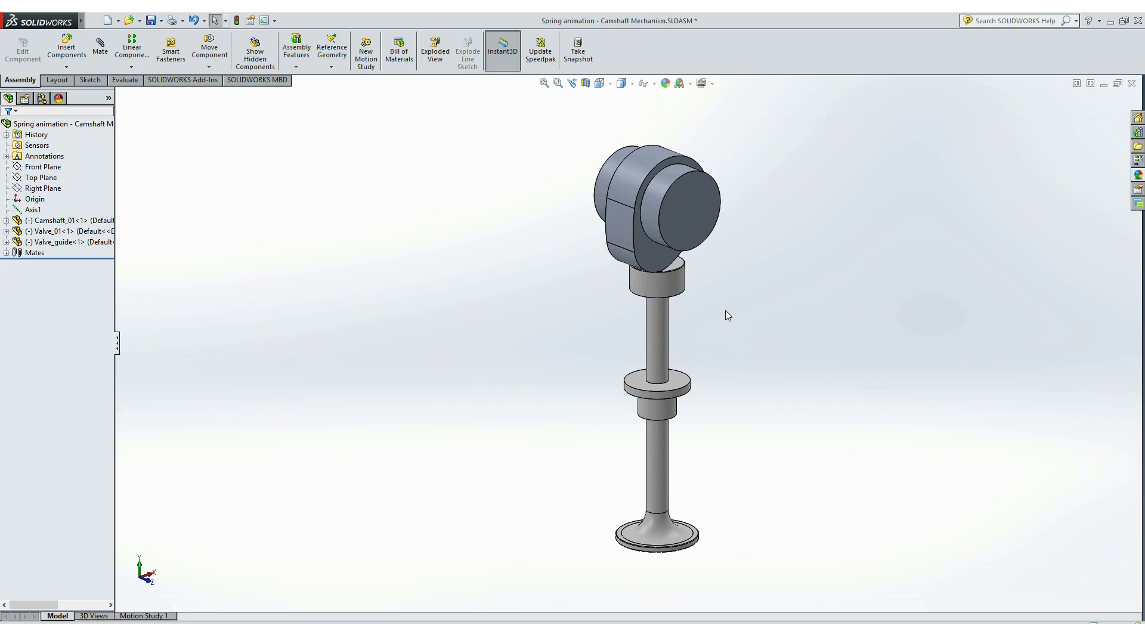
pyautogui.click(685, 382)
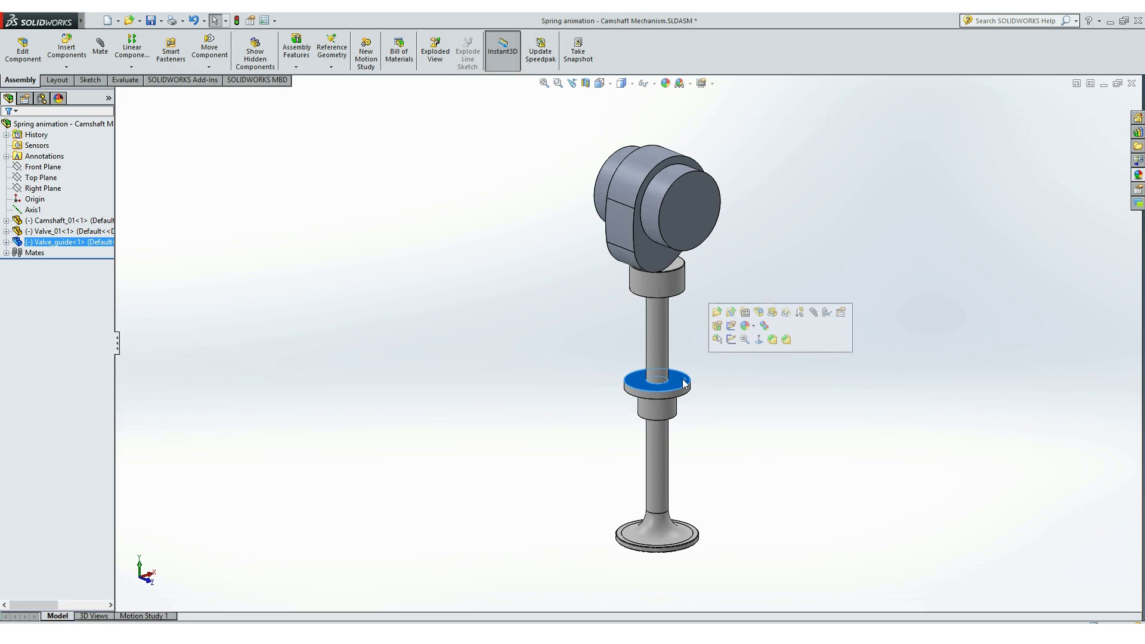
pyautogui.click(678, 293)
pyautogui.click(747, 310)
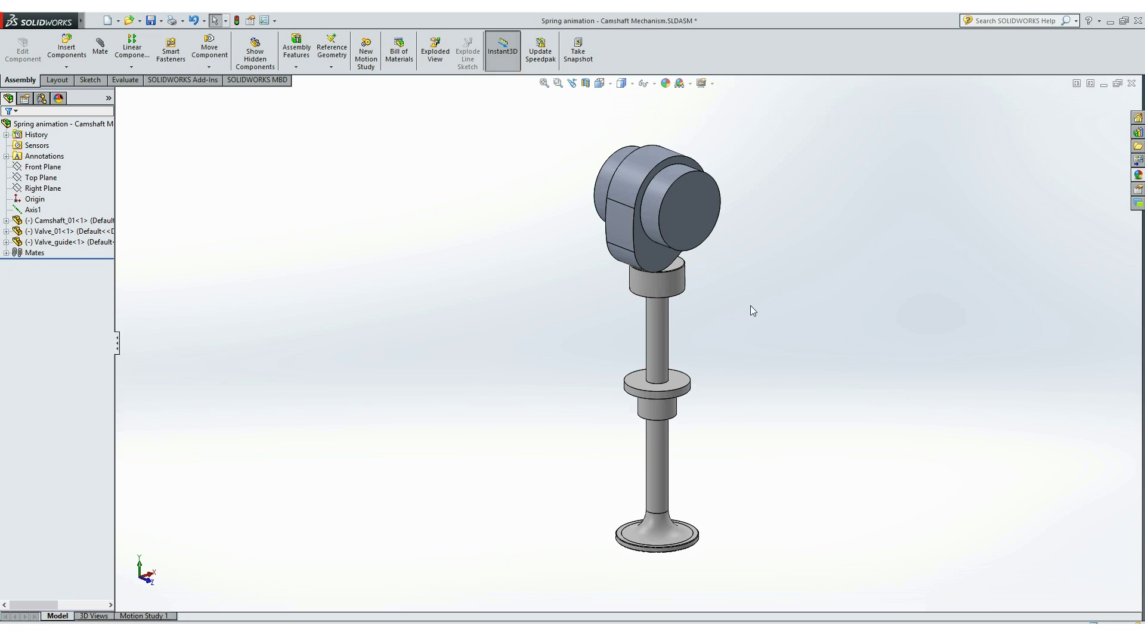
# Step: Rotate the camshaft until its lobe points up and away from the valve
pyautogui.moveTo(654, 262); pyautogui.dragTo(698, 286)
pyautogui.click(731, 283)
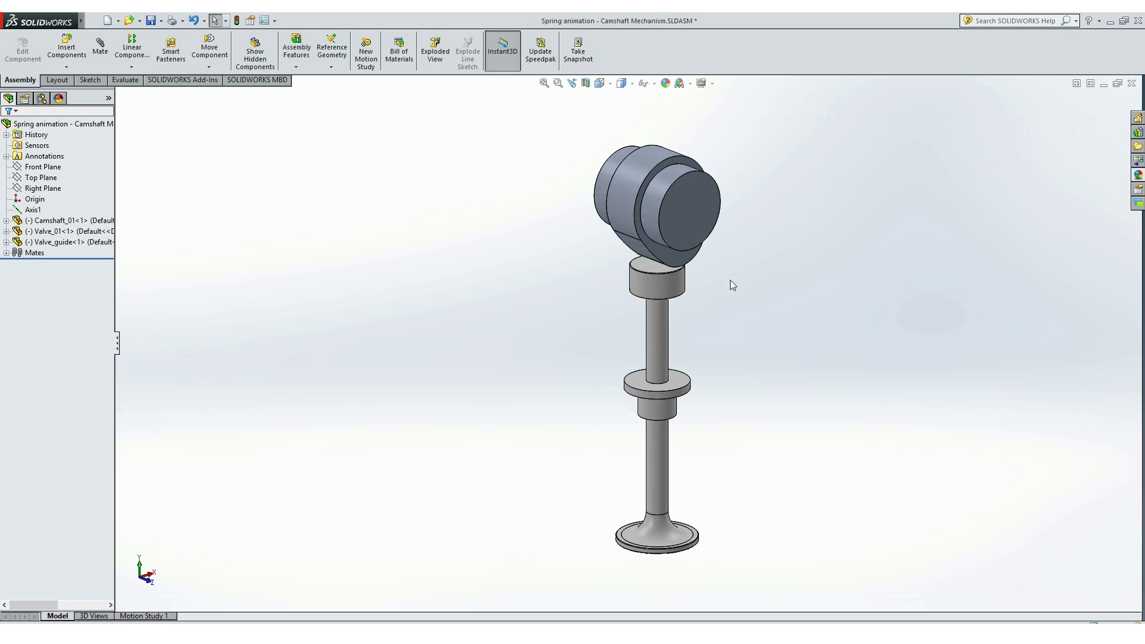
pyautogui.moveTo(677, 258)
pyautogui.mouseDown()
pyautogui.moveTo(616, 250)
pyautogui.moveTo(659, 158)
pyautogui.moveTo(740, 190)
pyautogui.moveTo(720, 255)
pyautogui.moveTo(608, 295)
pyautogui.moveTo(681, 160)
pyautogui.moveTo(745, 179)
pyautogui.moveTo(653, 274)
pyautogui.moveTo(633, 172)
pyautogui.moveTo(718, 150)
pyautogui.moveTo(770, 228)
pyautogui.mouseUp()
pyautogui.click(769, 227)
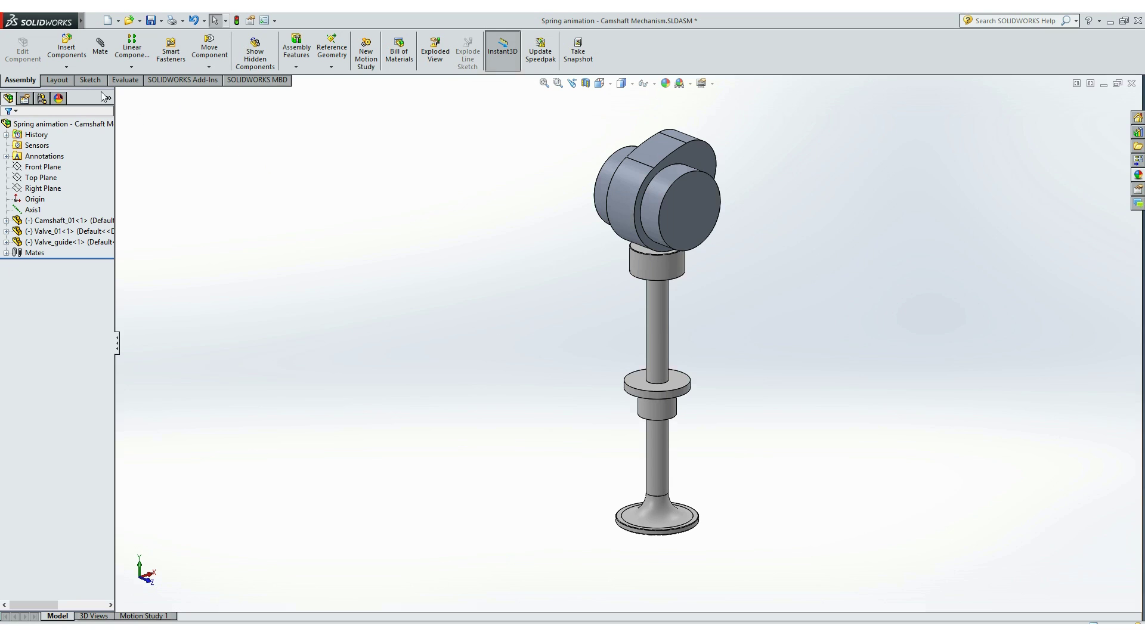
# Step: Insert a new part into the assembly and edit it in context
pyautogui.click(67, 67)
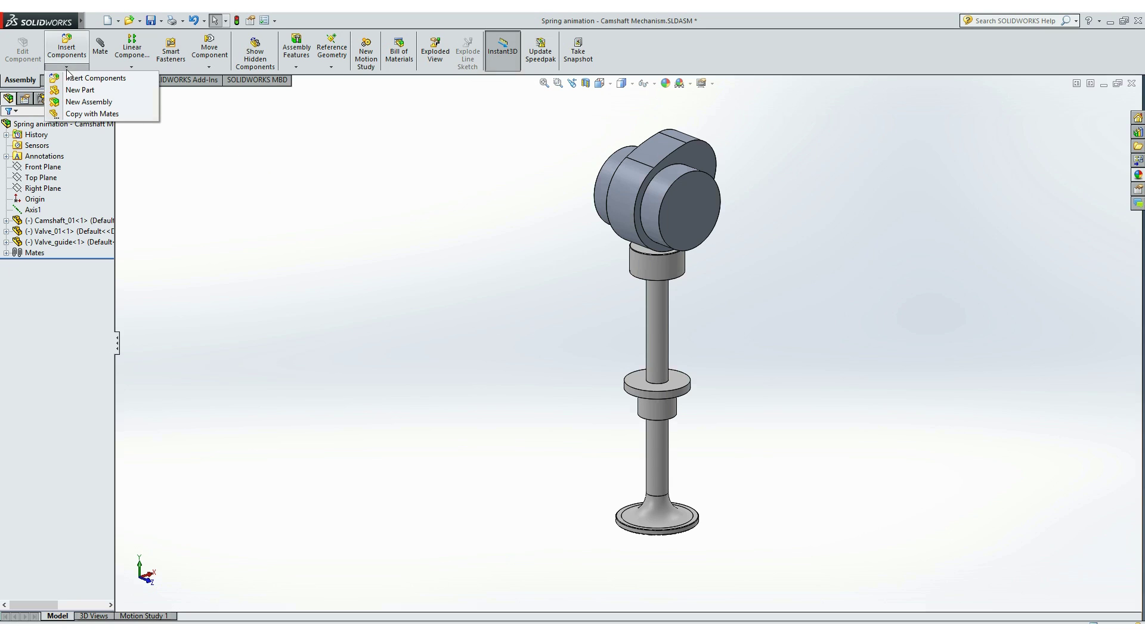
pyautogui.click(91, 90)
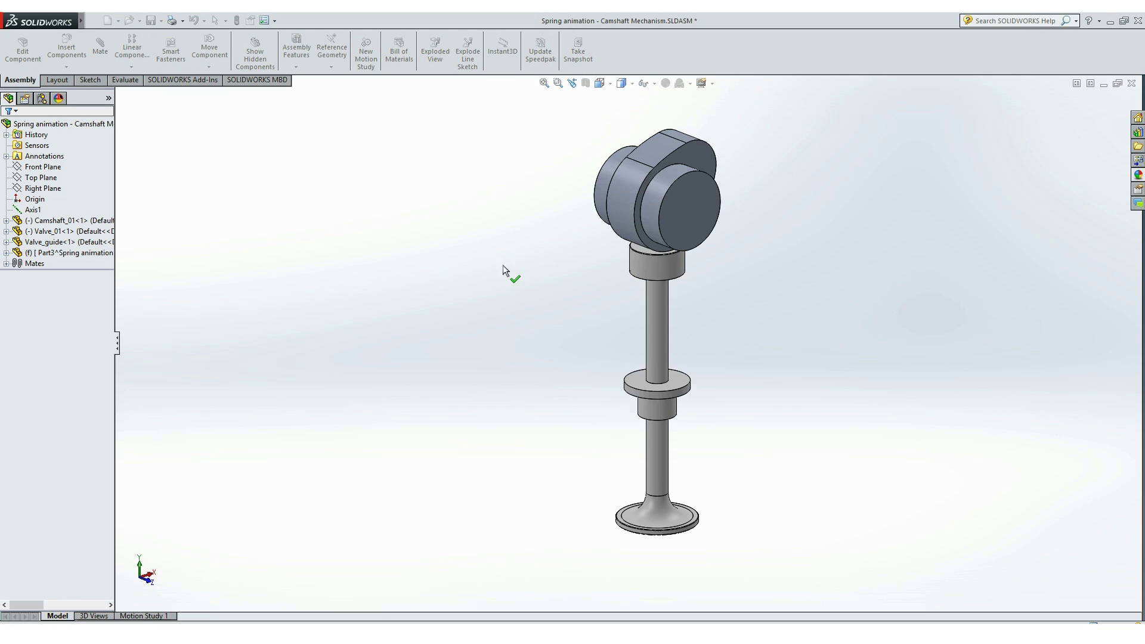
pyautogui.click(384, 221)
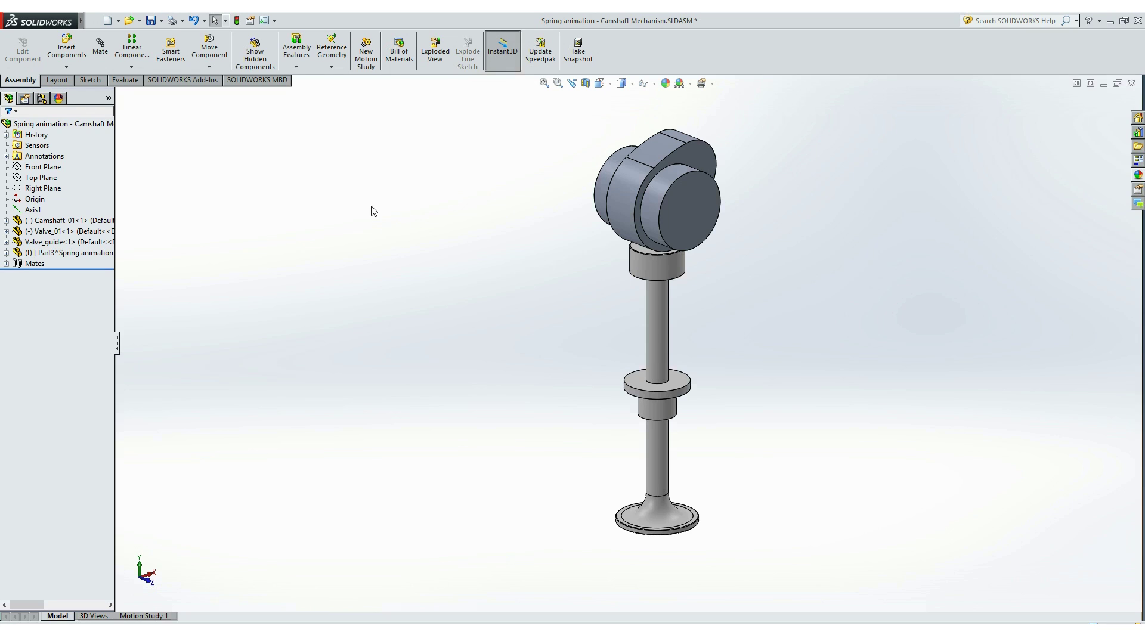
pyautogui.rightClick(50, 252)
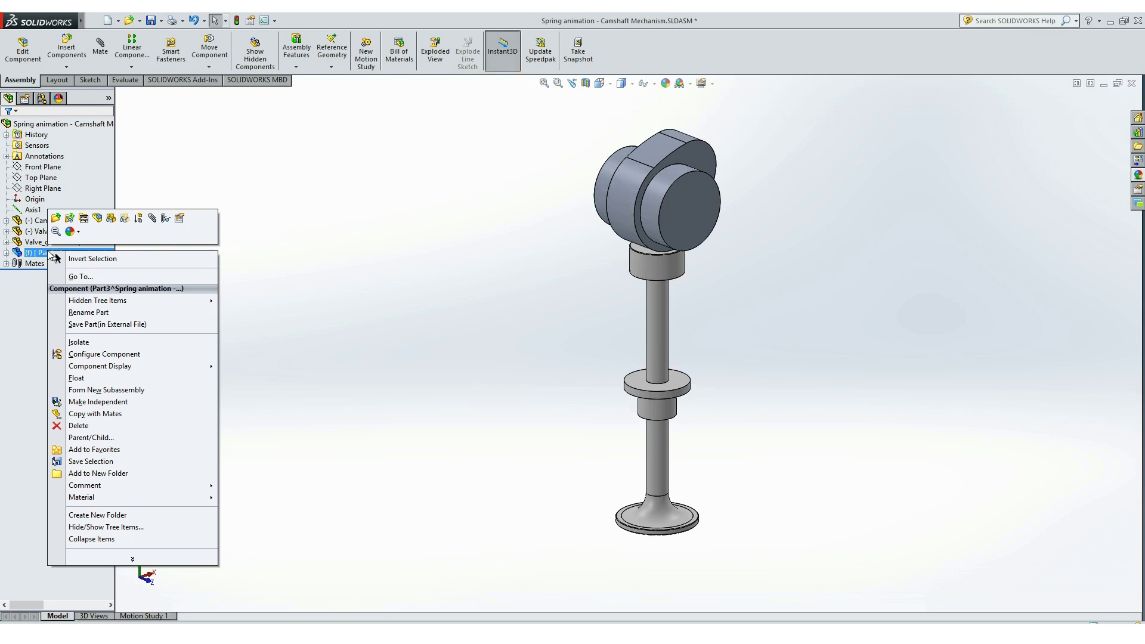
pyautogui.click(97, 219)
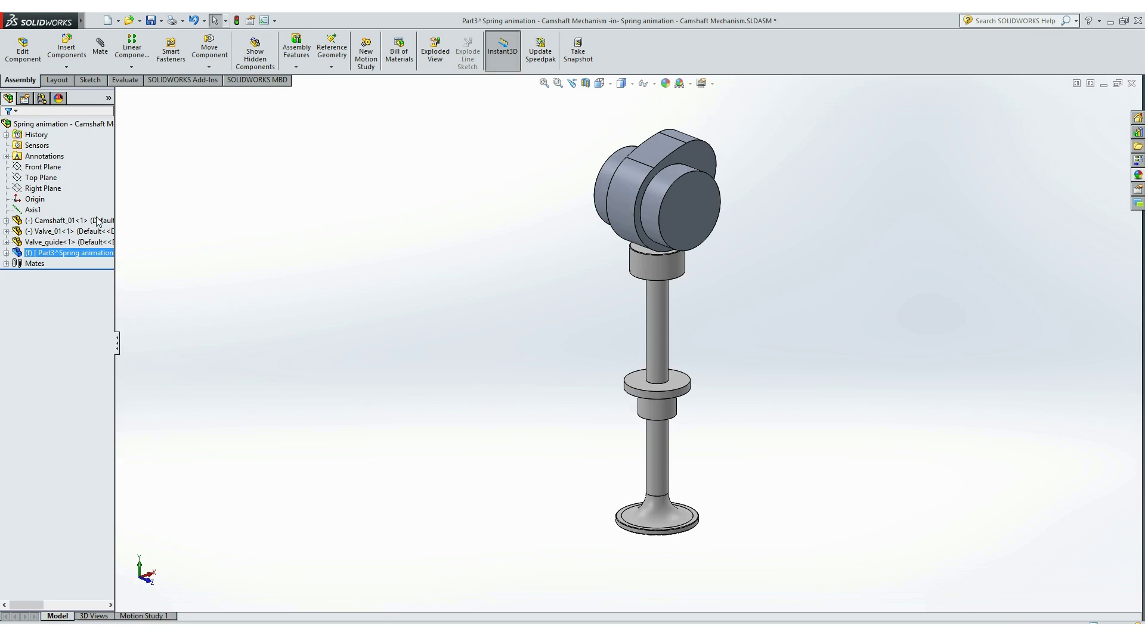
# Step: Start a sketch on the new part's Front Plane and face it in the front view
pyautogui.click(6, 253)
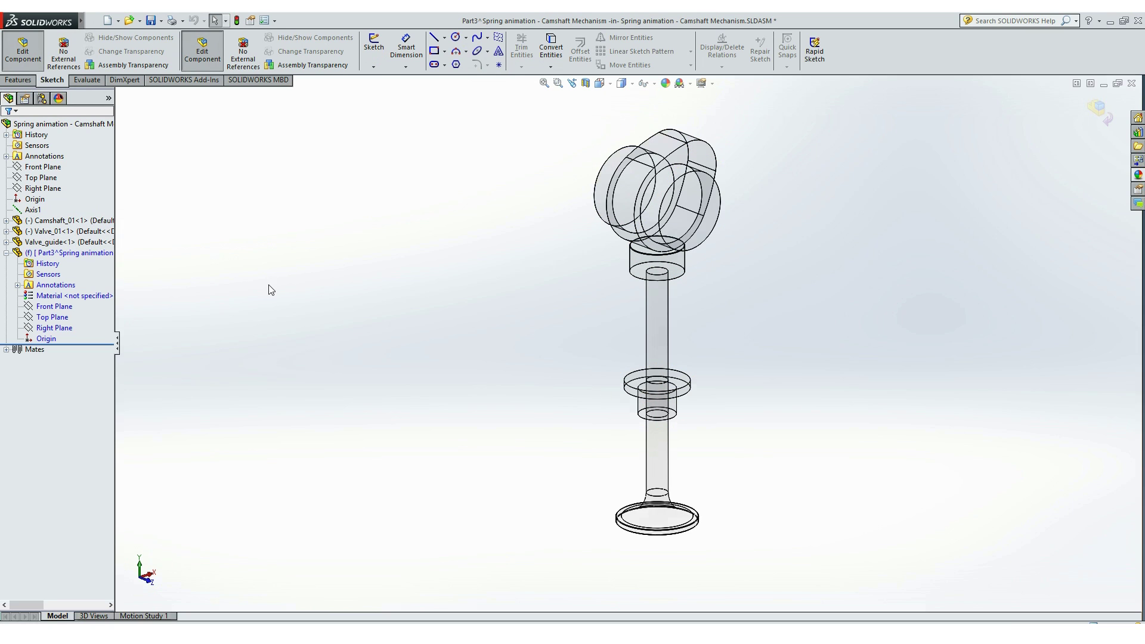
pyautogui.click(71, 307)
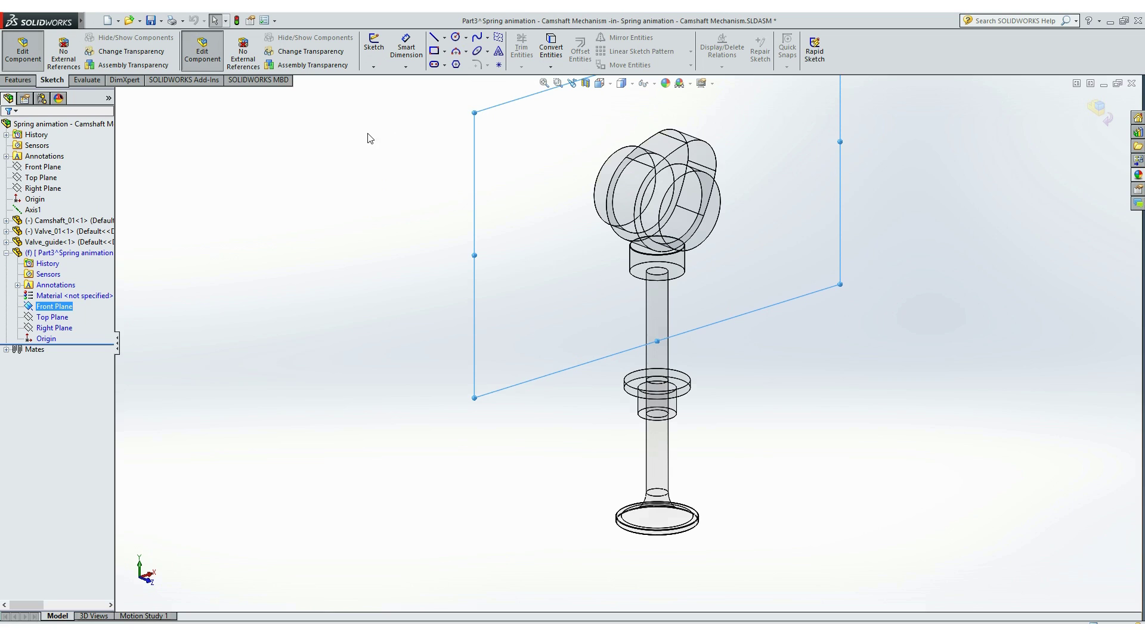
pyautogui.click(373, 48)
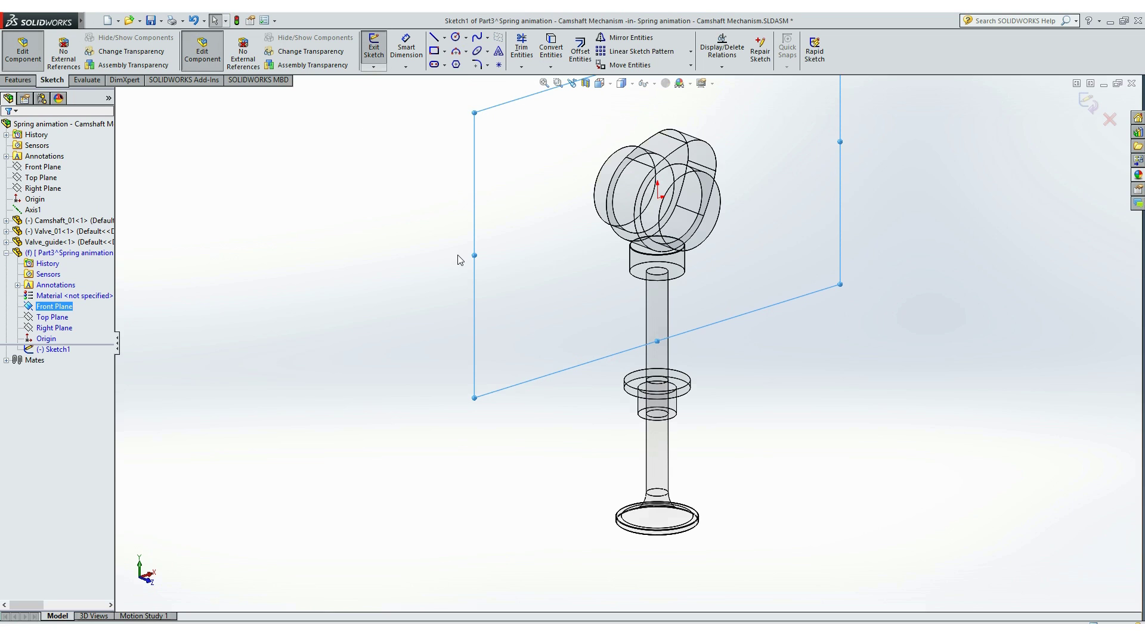
pyautogui.press('space')
pyautogui.click(501, 333)
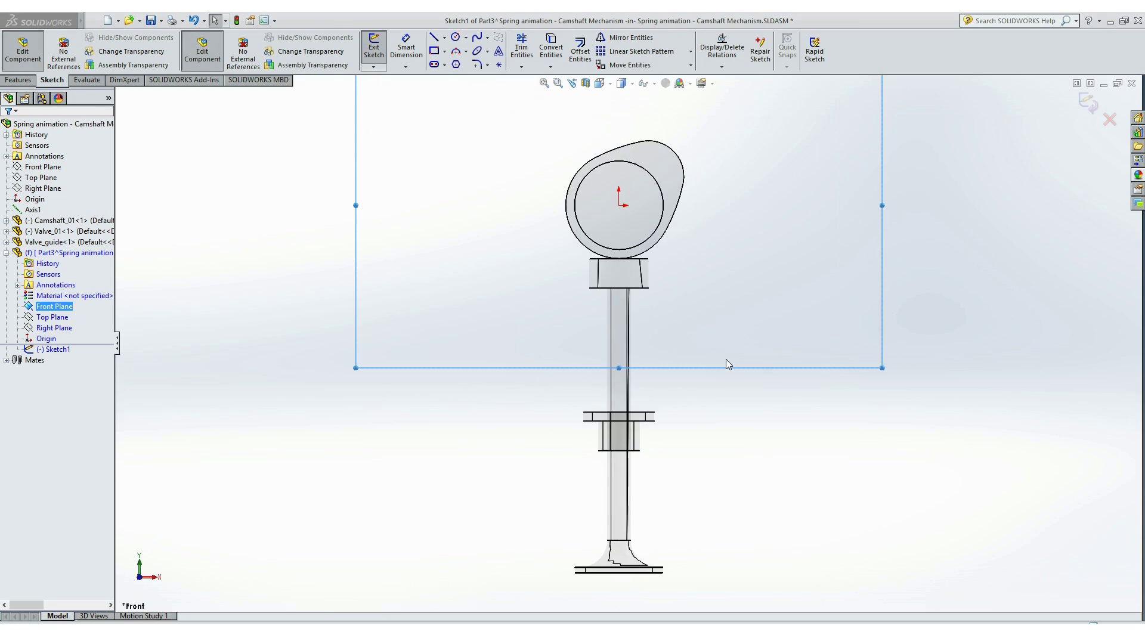
# Step: Draw a vertical line of 42 mm from the top centre of the valve guide flange to the underside of the valve's cap
pyautogui.scroll(-3, 685, 351)
pyautogui.scroll(-1, 663, 365)
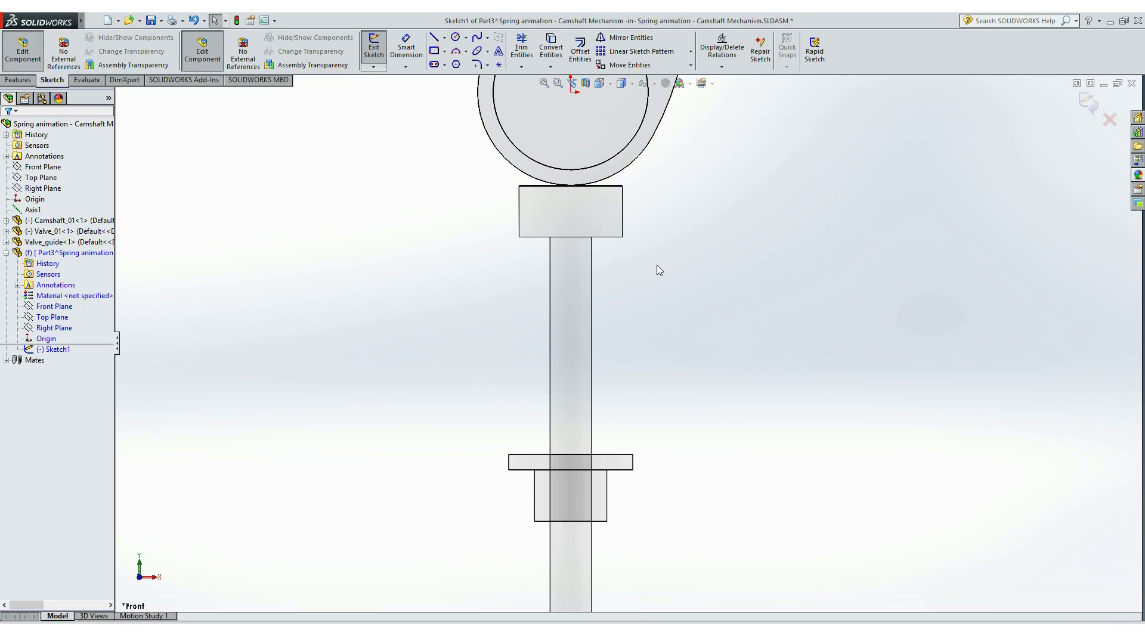
pyautogui.click(434, 37)
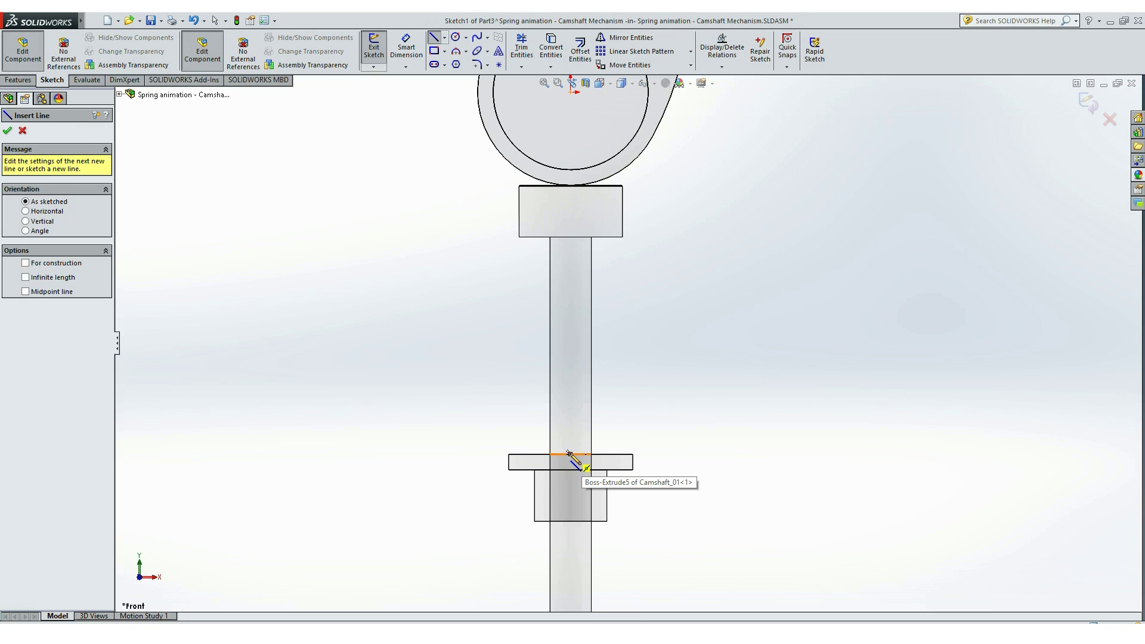
pyautogui.click(569, 455)
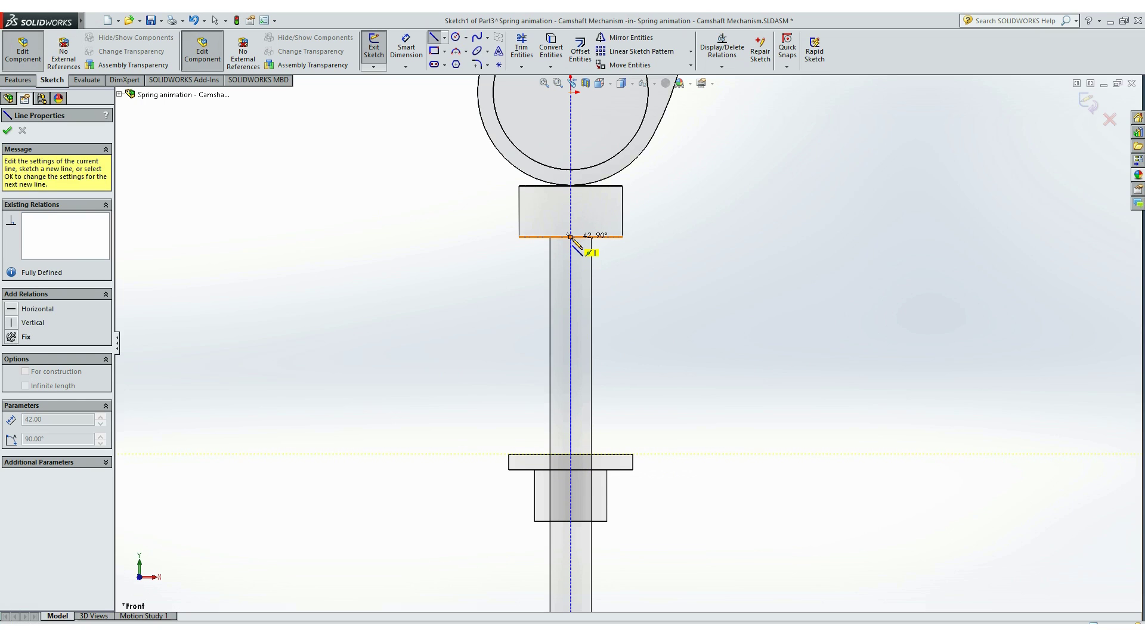
pyautogui.click(570, 237)
pyautogui.press('Escape')
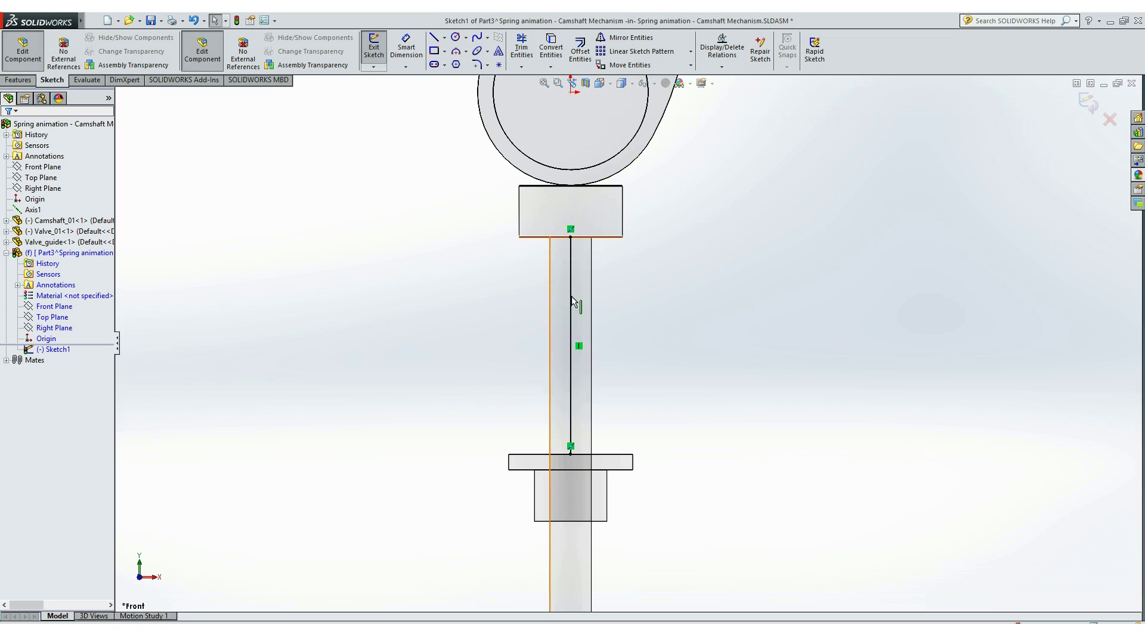
# Step: Check the vertical line's properties and close the sketch
pyautogui.click(571, 267)
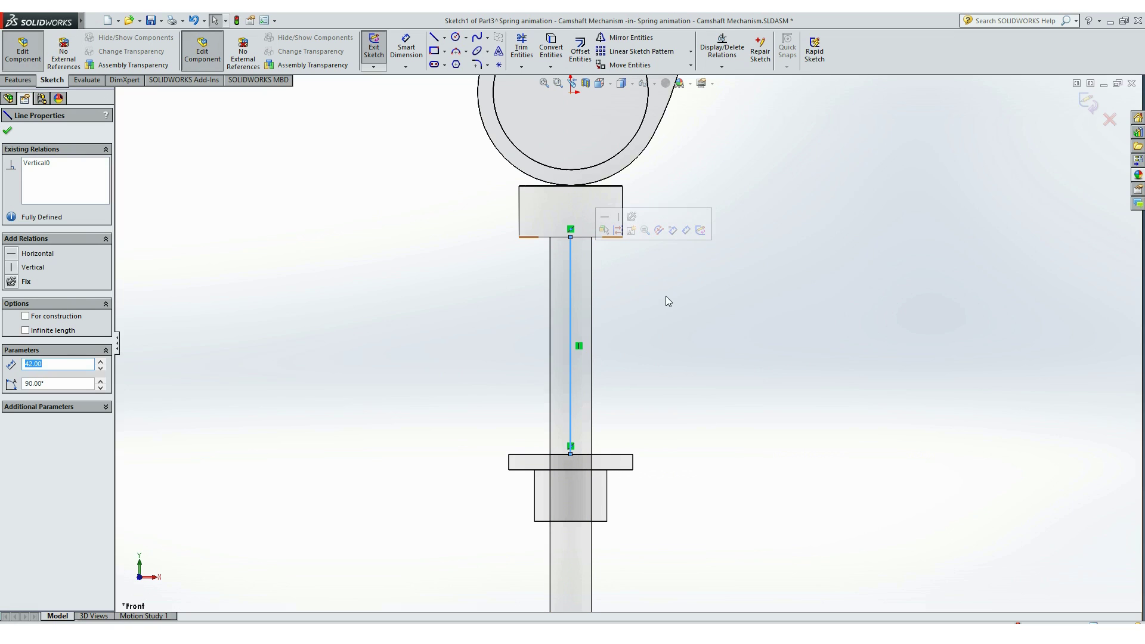
pyautogui.press('Escape')
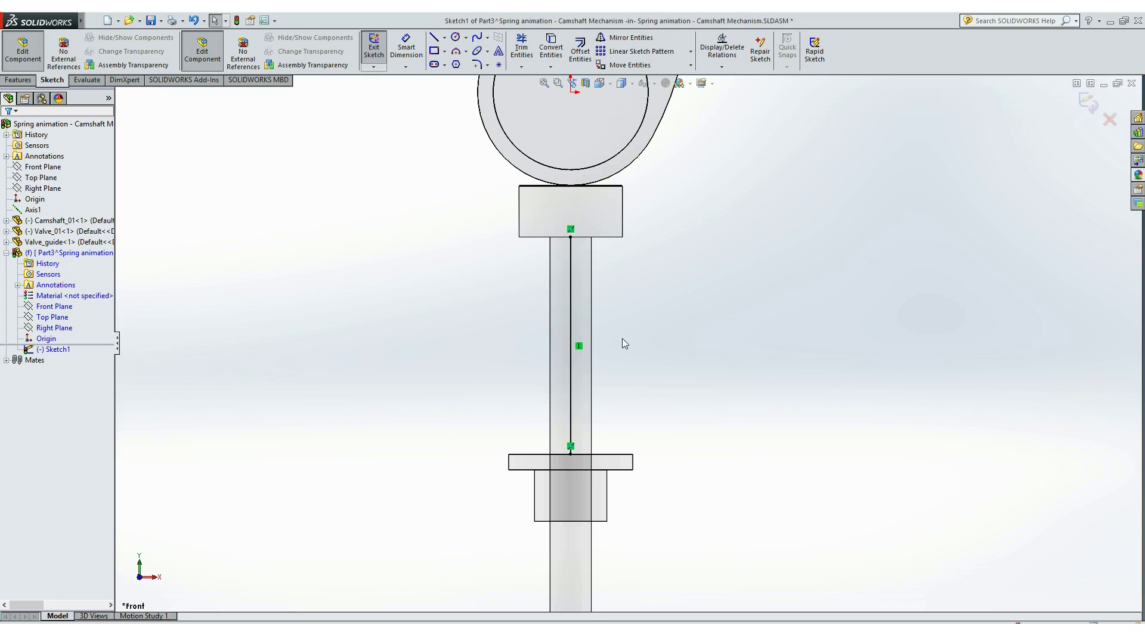
pyautogui.click(571, 306)
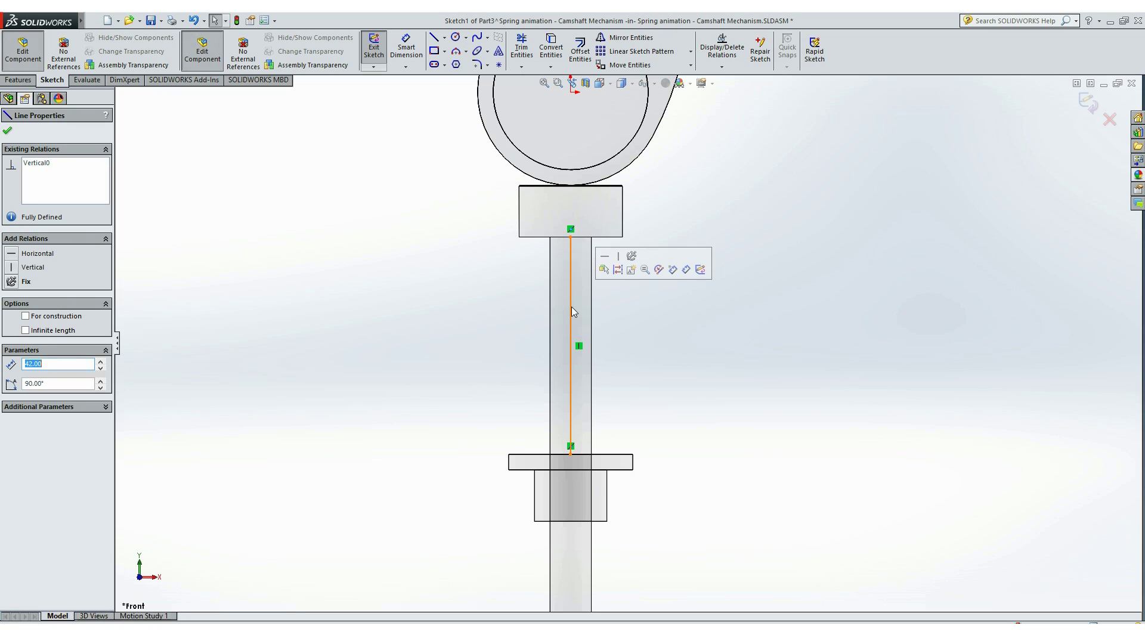
pyautogui.click(713, 345)
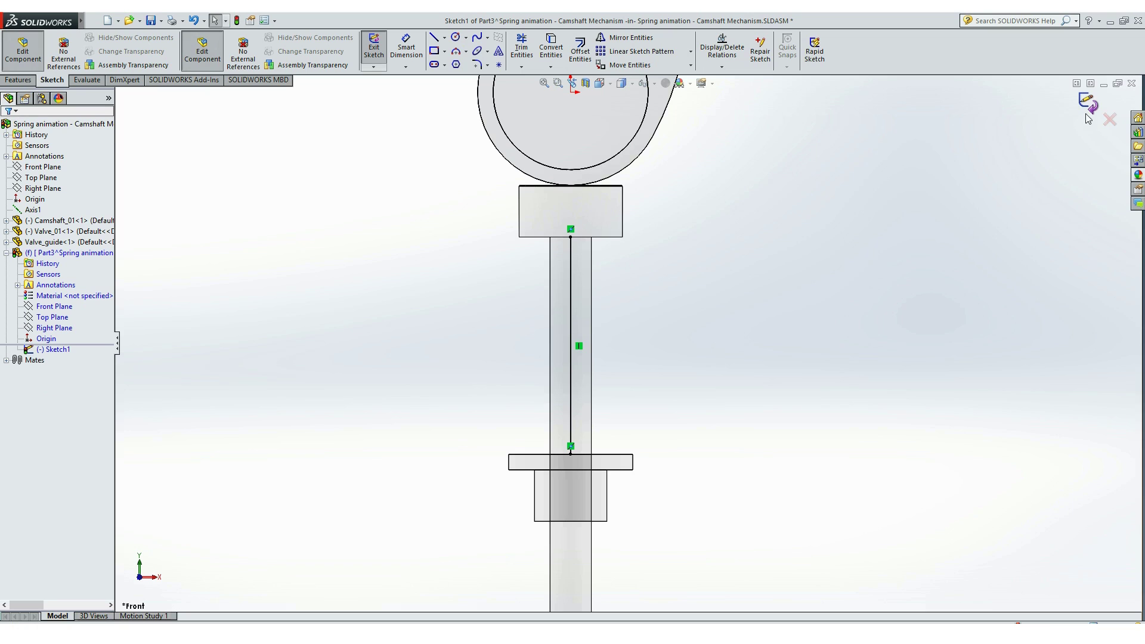
pyautogui.hotkey('ctrl', 'b')
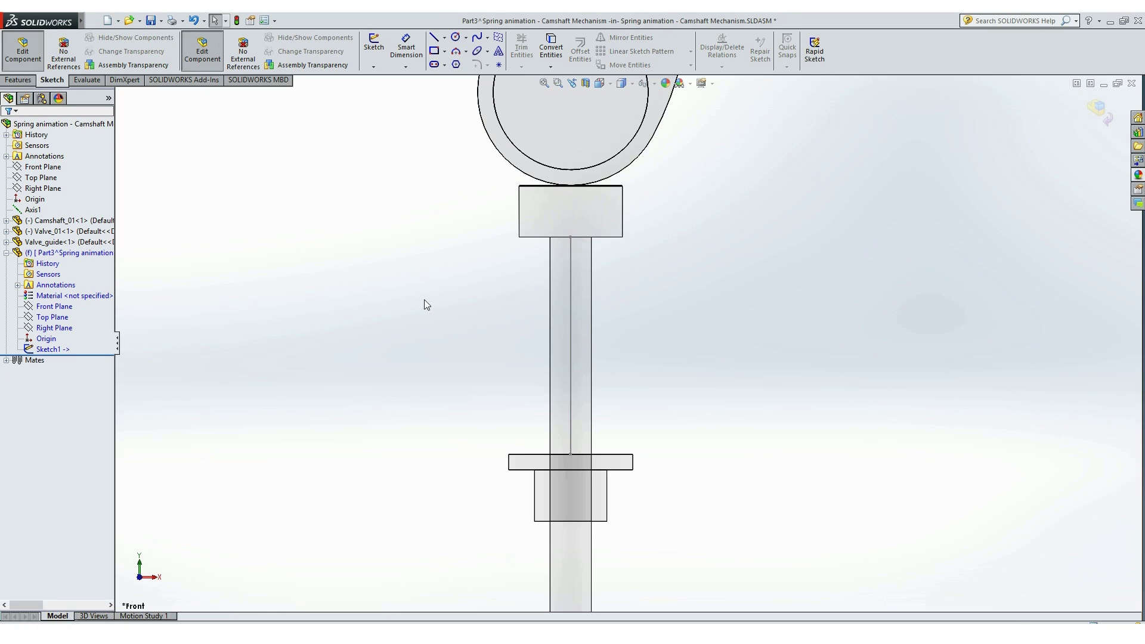
# Step: Sketch a circle about 4.55 mm in diameter on the new part's Front Plane, centred on the flange's top edge left of the stem
pyautogui.click(55, 307)
pyautogui.click(375, 43)
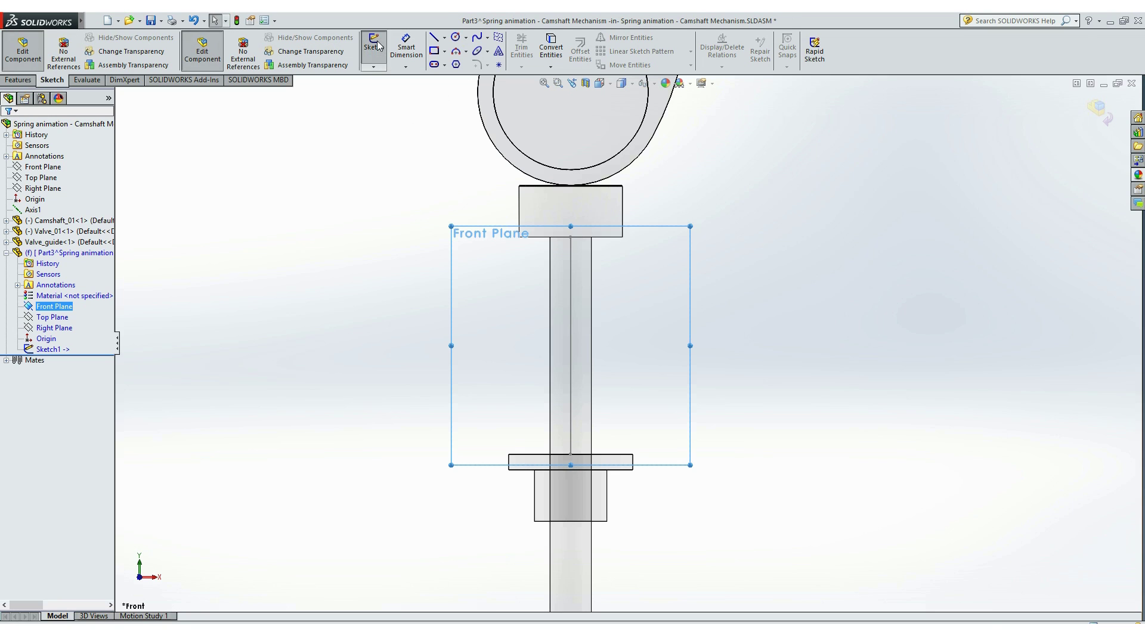
pyautogui.click(373, 270)
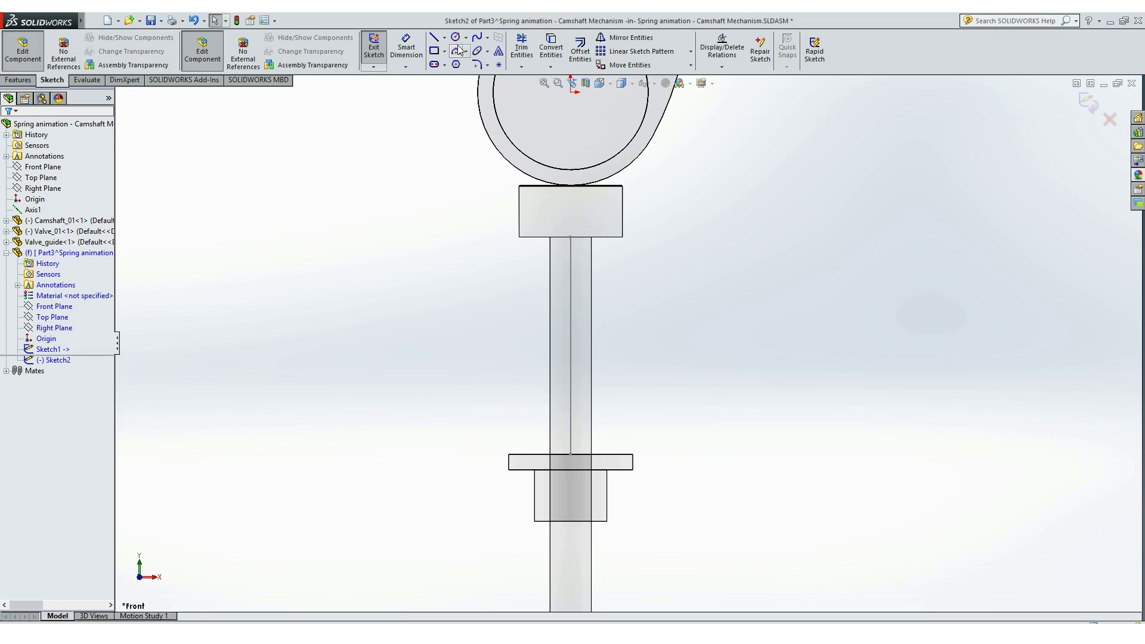
pyautogui.scroll(-3, 524, 454)
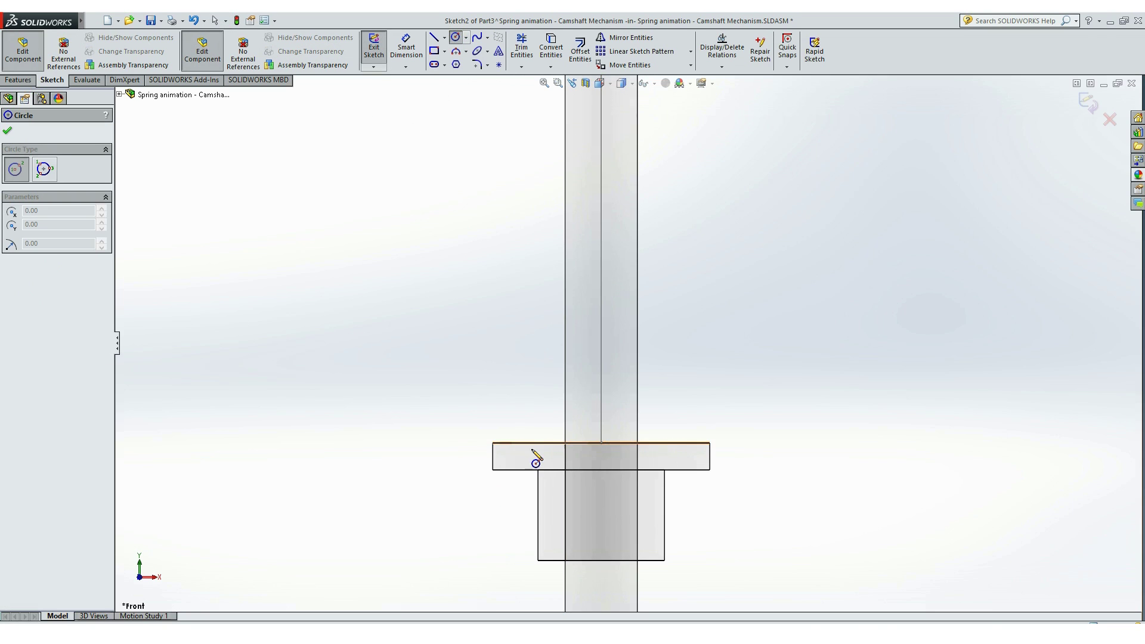
pyautogui.click(524, 443)
pyautogui.click(523, 422)
pyautogui.press('Escape')
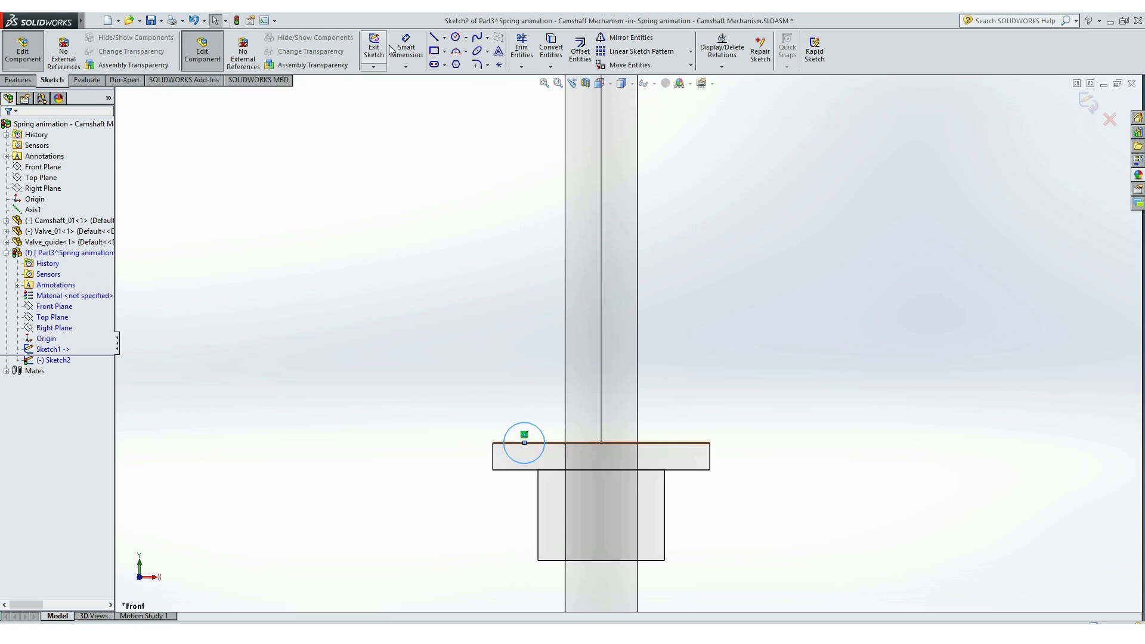
# Step: Dimension the circle's diameter as 3 mm
pyautogui.click(407, 42)
pyautogui.click(517, 431)
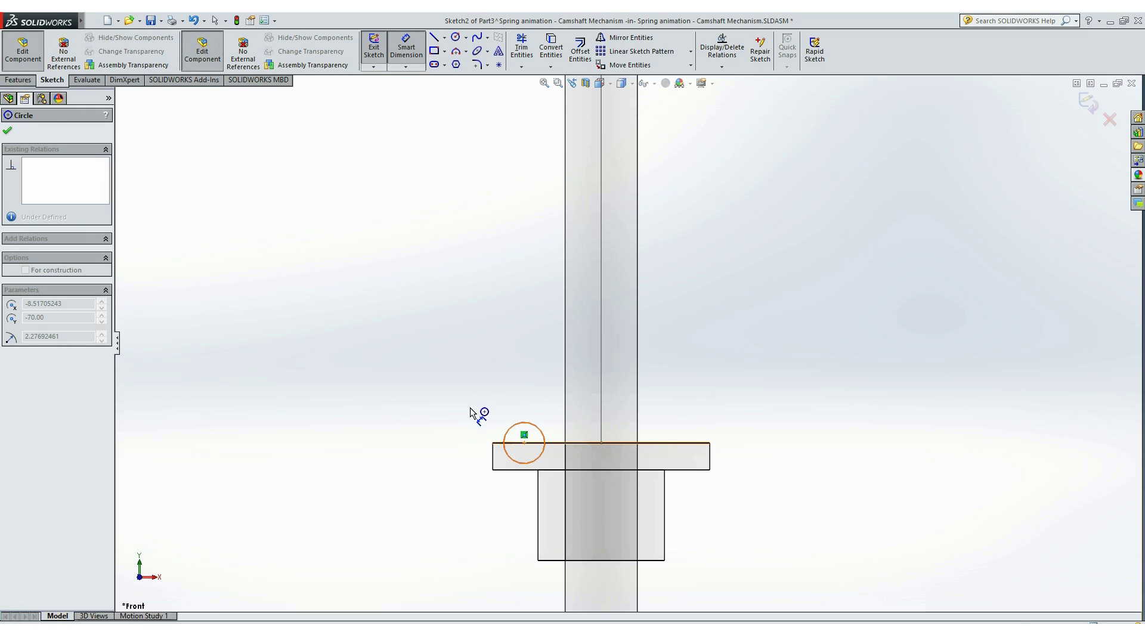
pyautogui.click(467, 412)
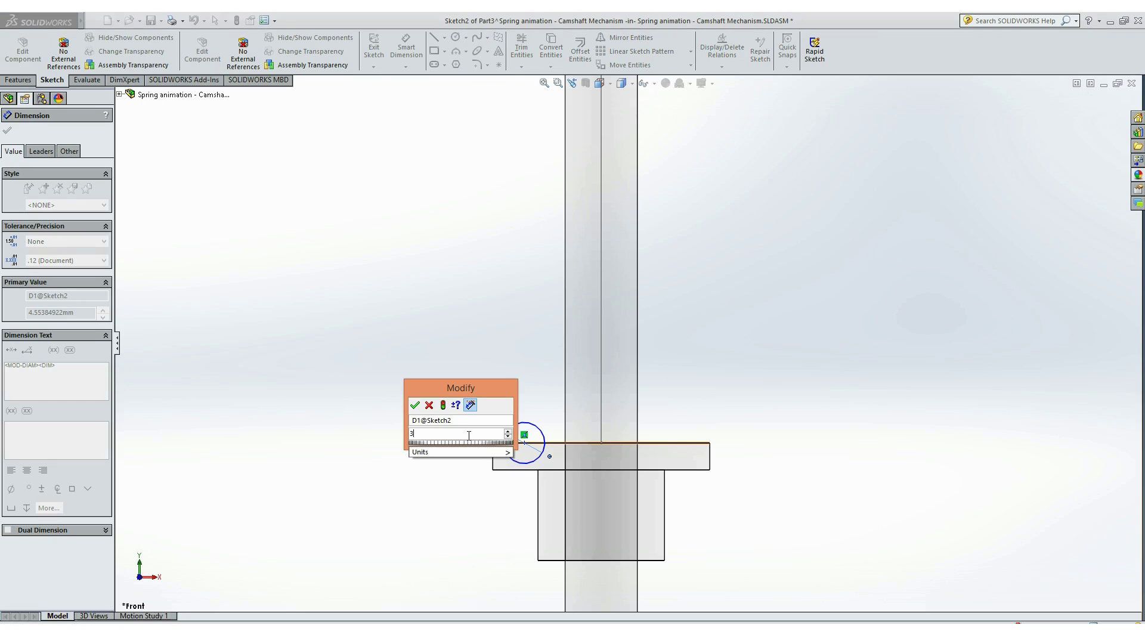
pyautogui.write('33')
pyautogui.press('Return')
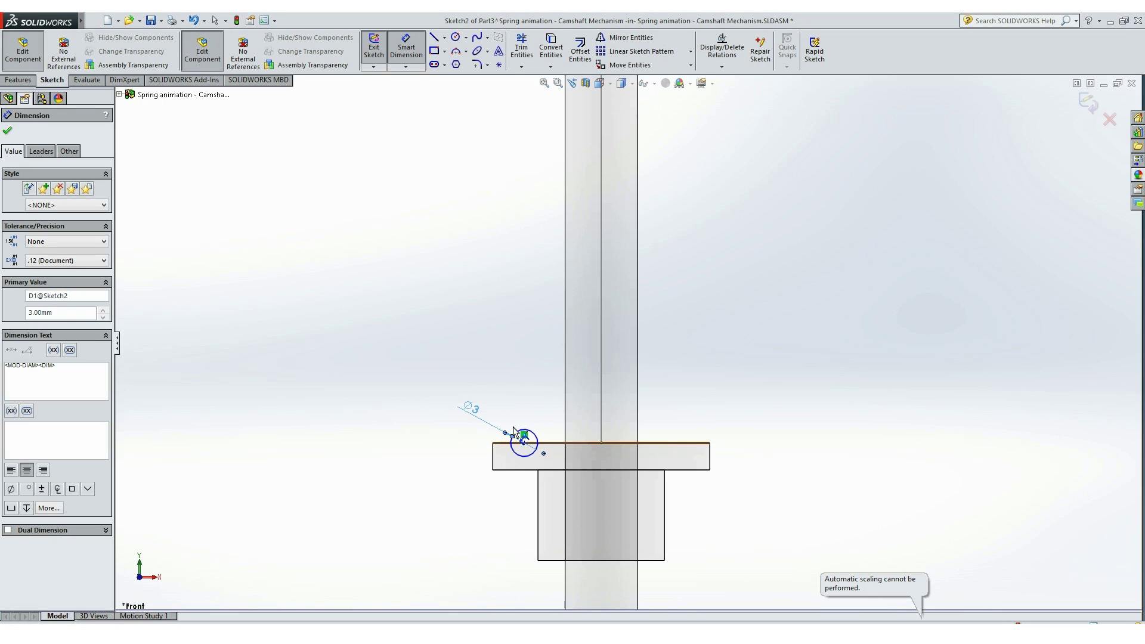
# Step: Dimension the horizontal distance from the circle's centre to the vertical line's lower endpoint as 8 mm
pyautogui.click(525, 444)
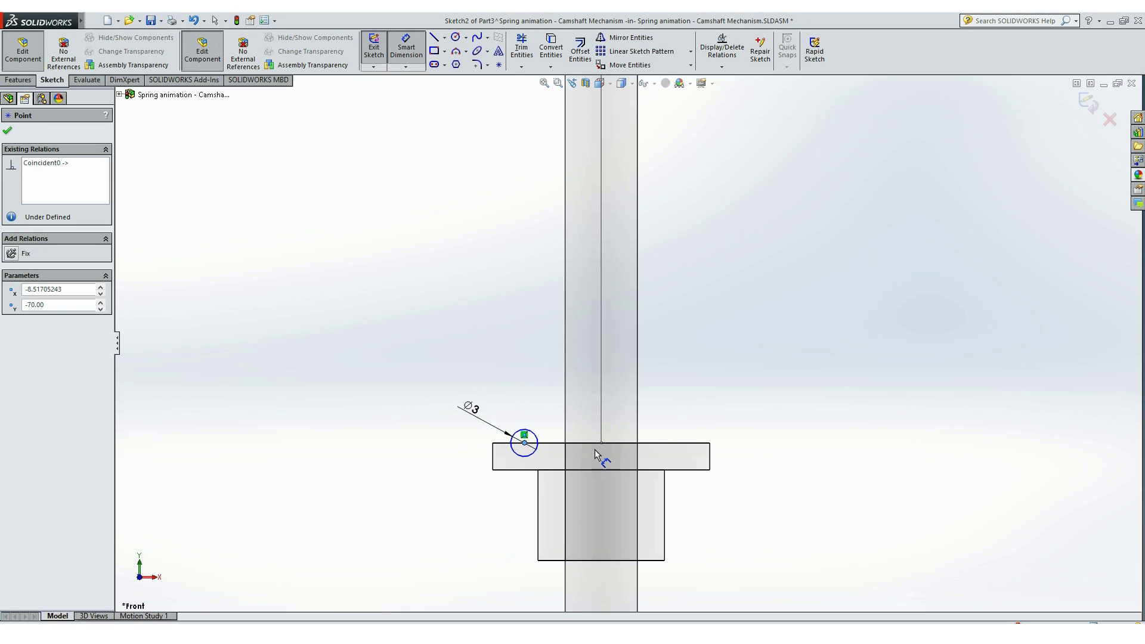
pyautogui.click(601, 444)
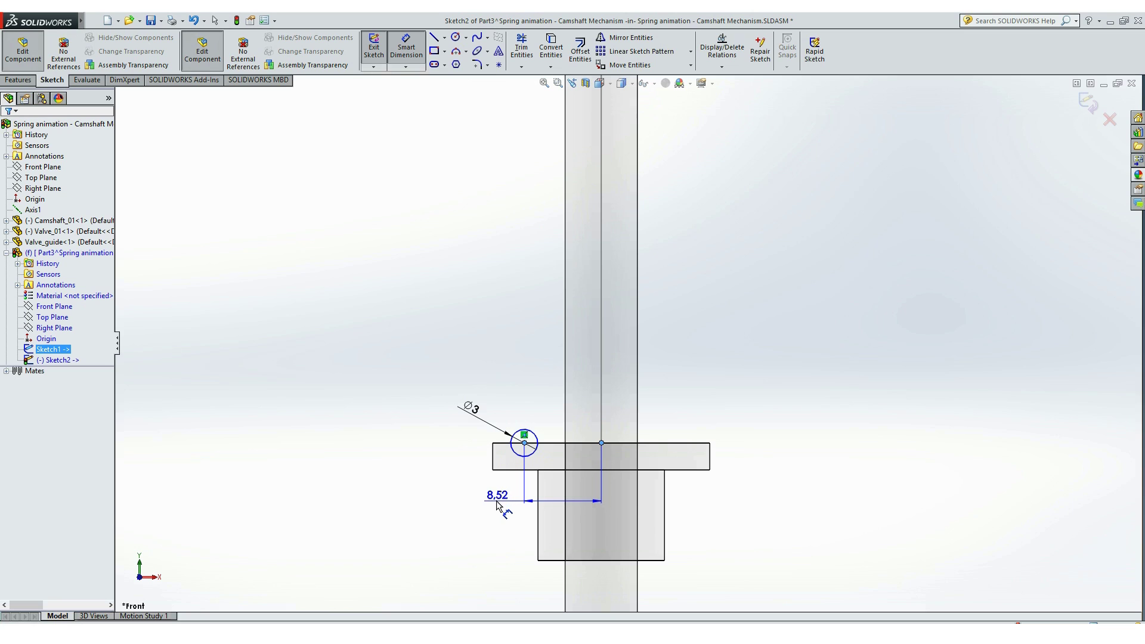
pyautogui.click(495, 504)
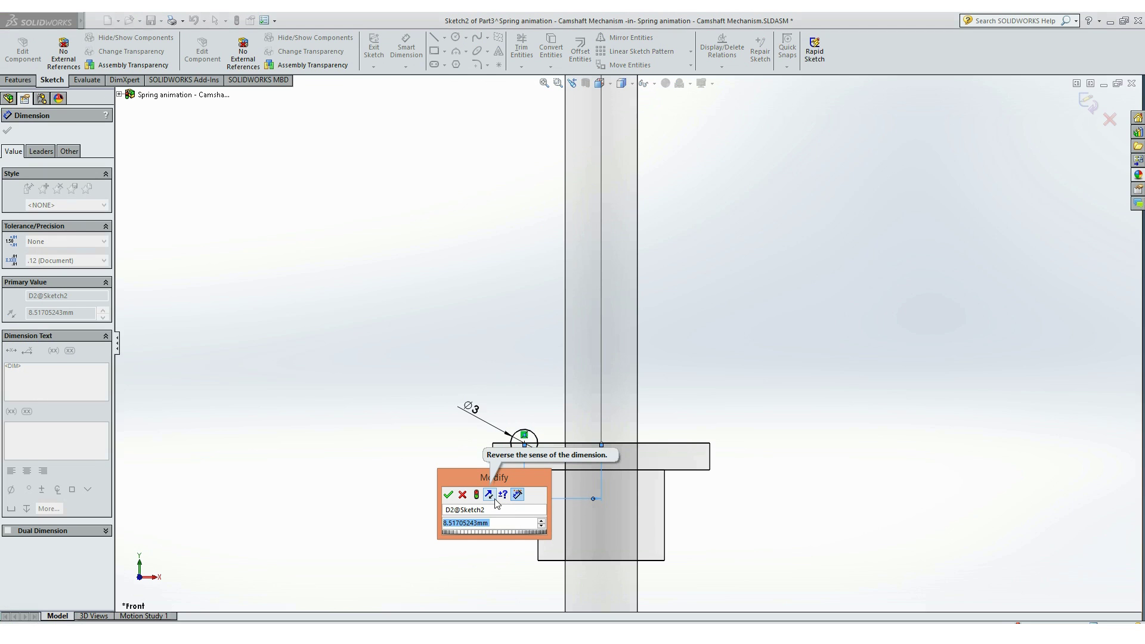
pyautogui.write('8')
pyautogui.press('Return')
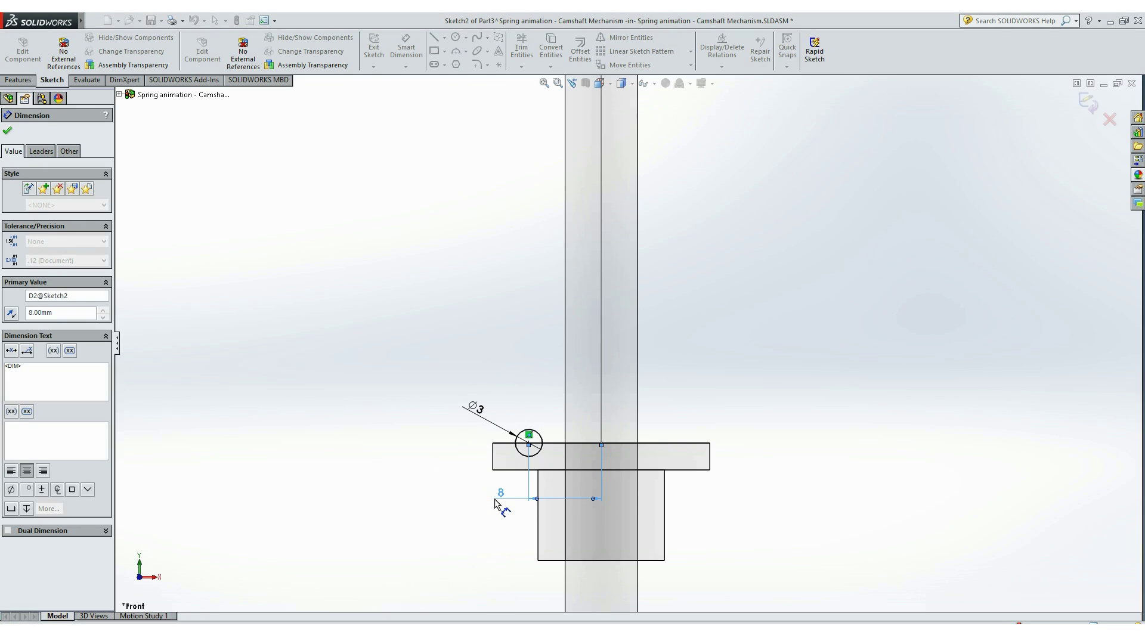
# Step: Close the sketch with the dimensioned circle and highlight both sketches of the new part
pyautogui.click(7, 133)
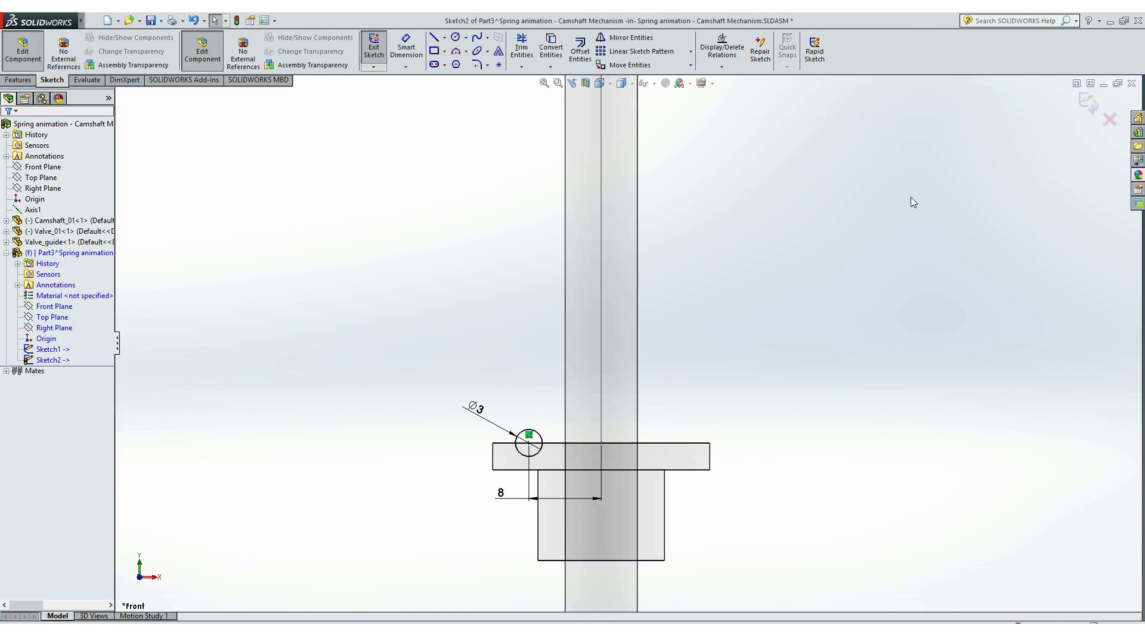
pyautogui.click(1087, 104)
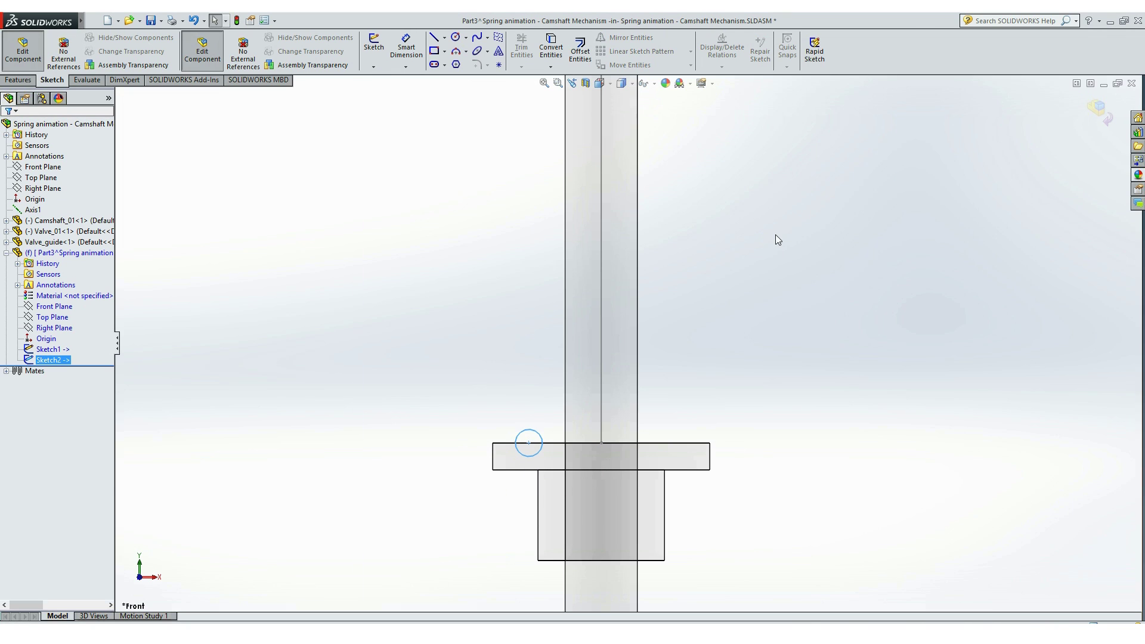
pyautogui.keyDown('ctrl'); pyautogui.click(53, 349); pyautogui.keyUp('ctrl')
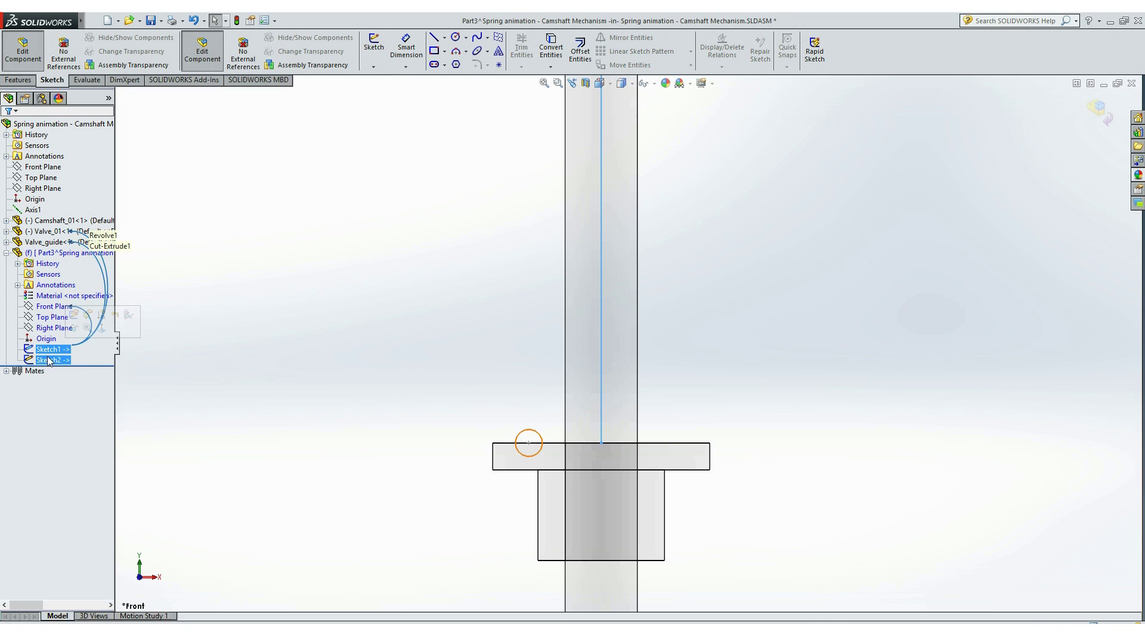
pyautogui.click(327, 255)
# Step: Start a Swept Boss/Base with the circle sketch as profile and the vertical line along the stem as path
pyautogui.click(18, 80)
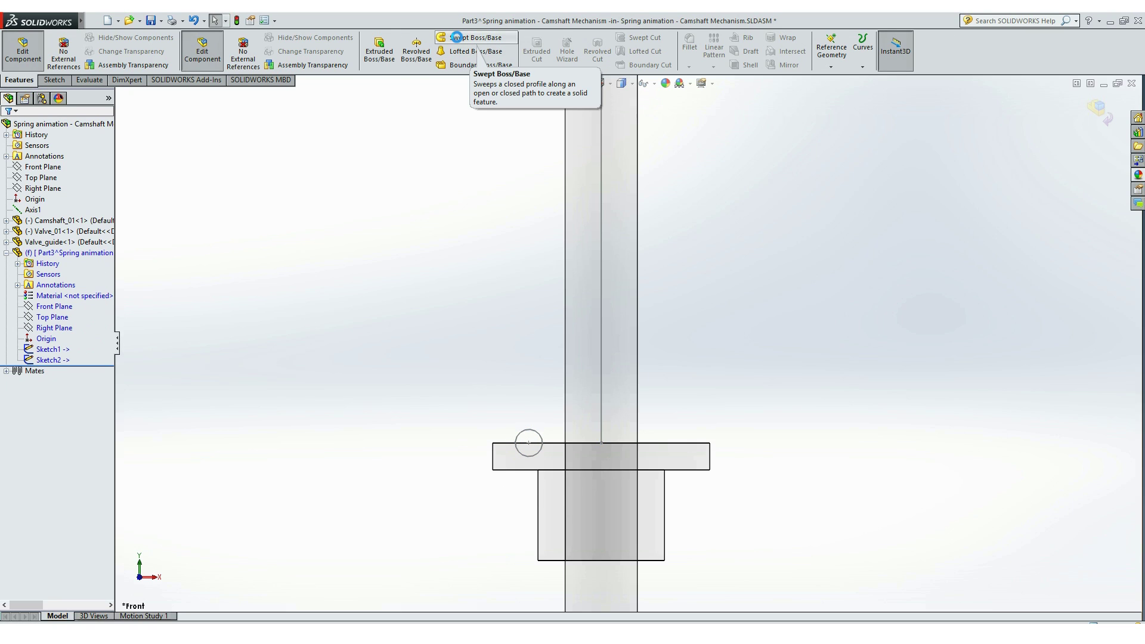
pyautogui.click(456, 38)
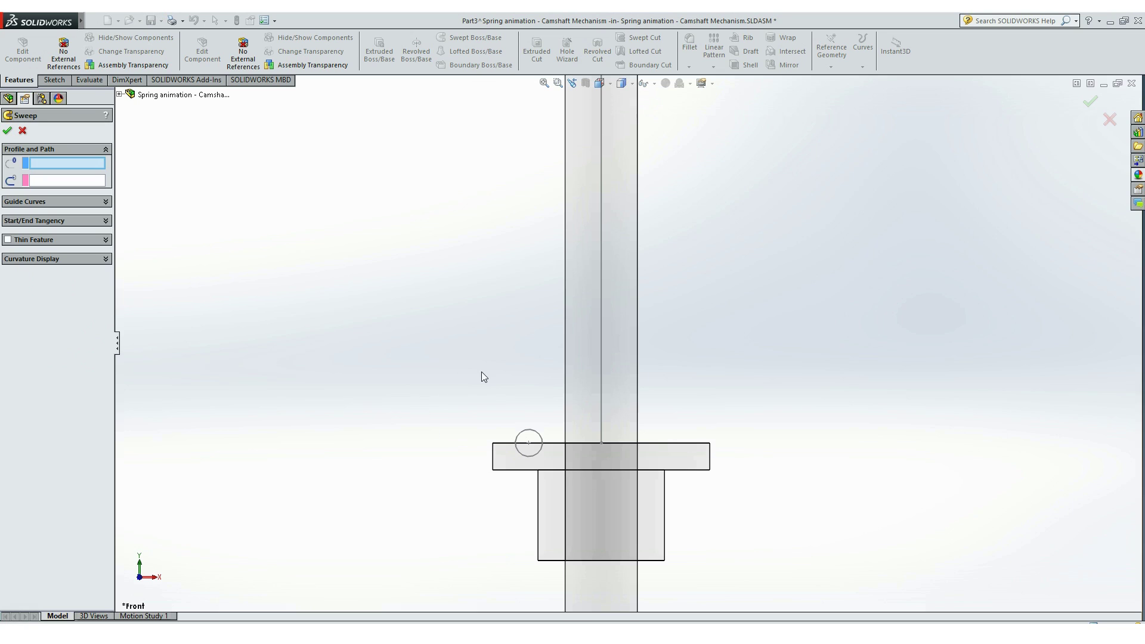
pyautogui.click(525, 431)
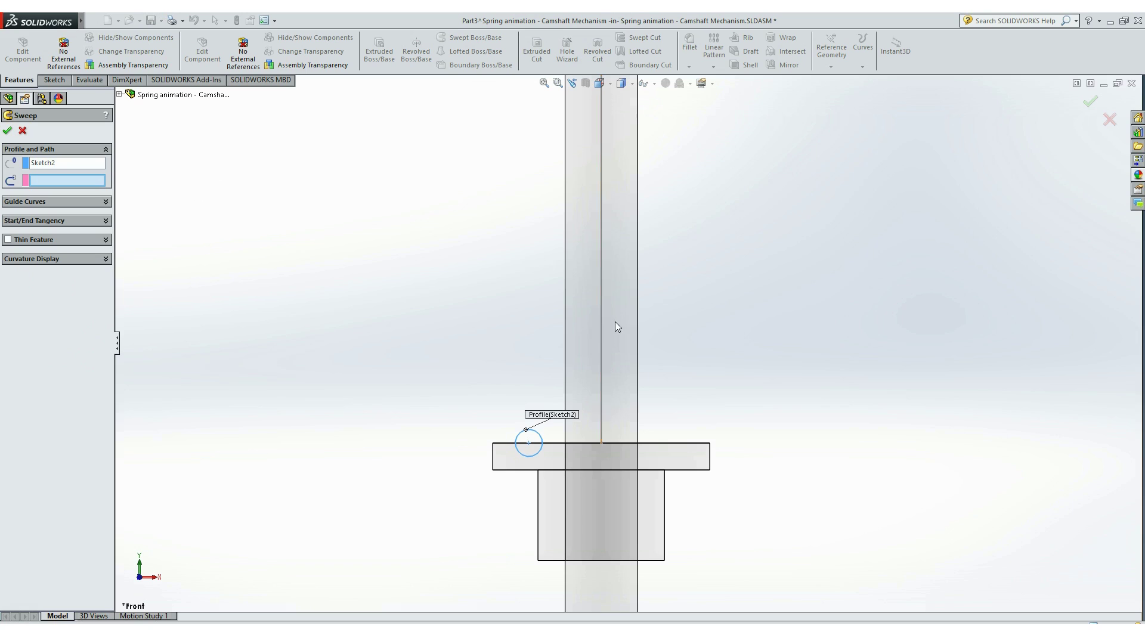
pyautogui.click(602, 338)
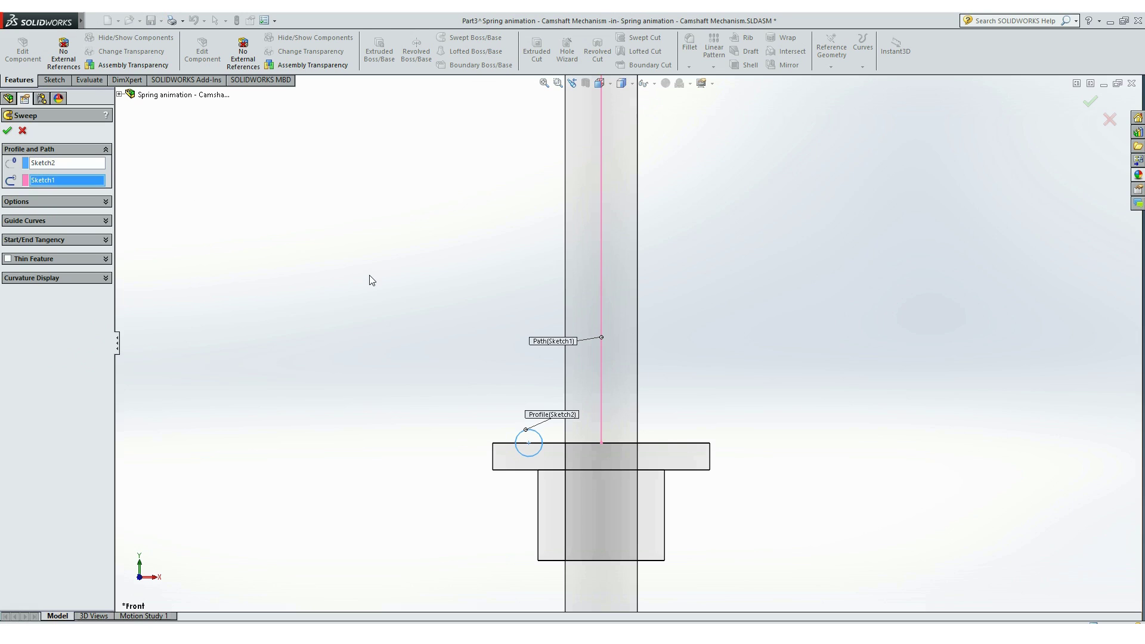
# Step: Set the sweep to Twist Along Path, defined by Turns with 5 turns, and create the spring
pyautogui.click(56, 201)
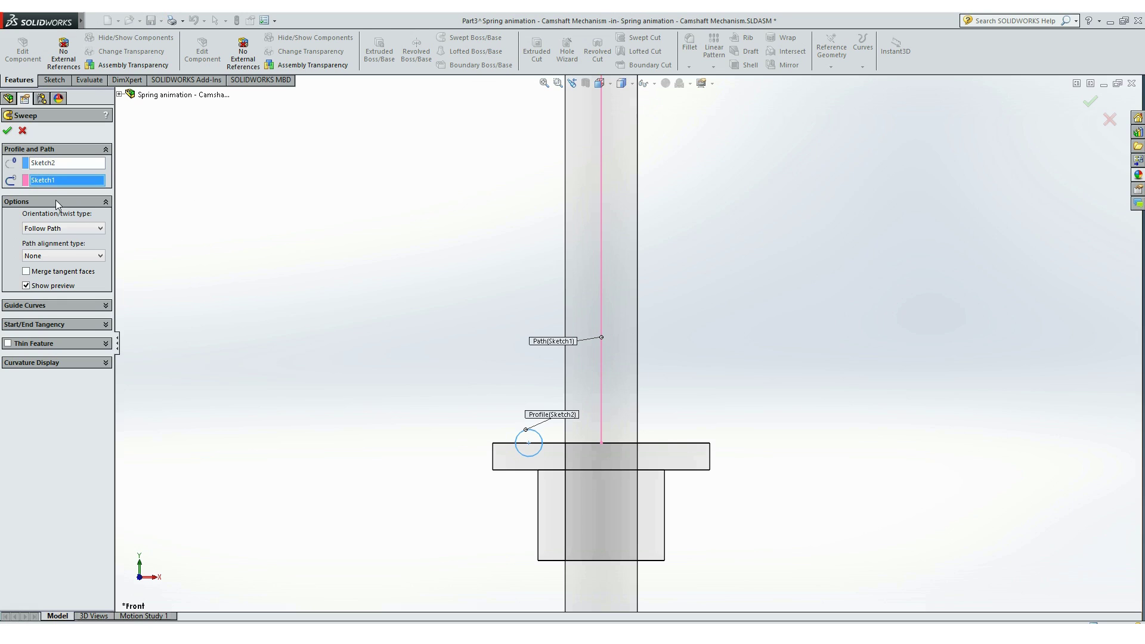
pyautogui.click(66, 230)
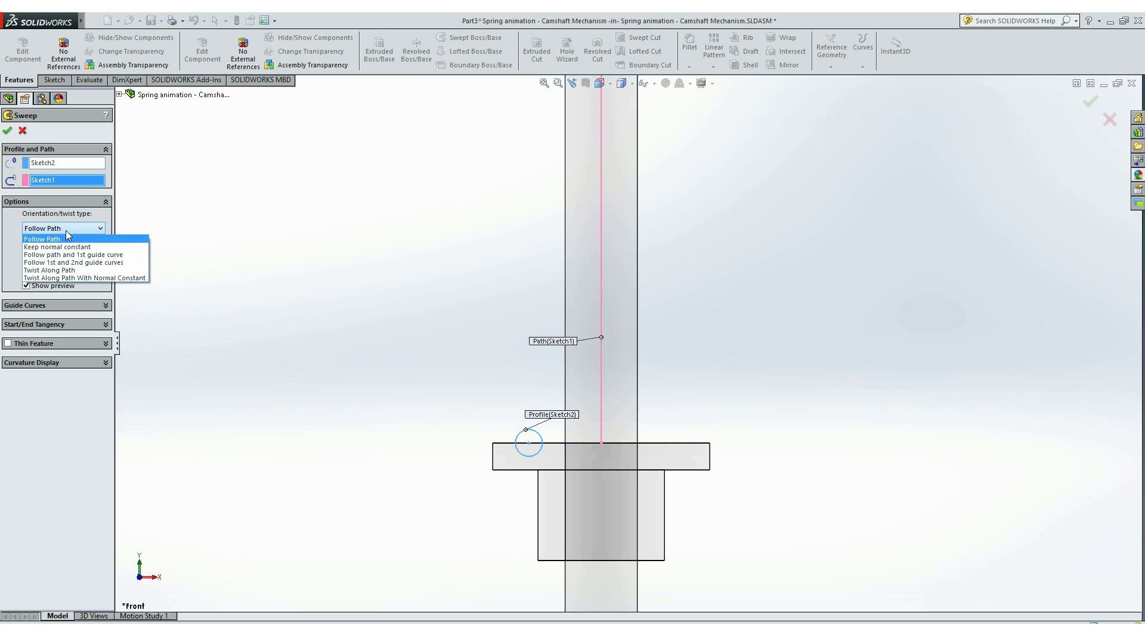
pyautogui.click(72, 271)
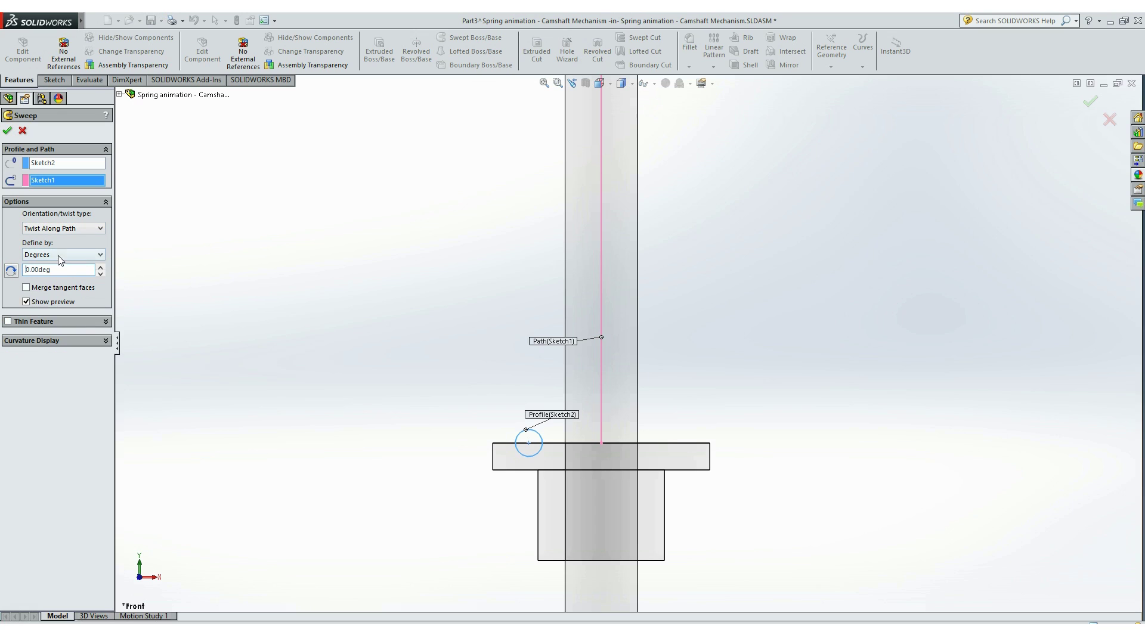
pyautogui.click(58, 255)
pyautogui.click(43, 280)
pyautogui.click(60, 273)
pyautogui.press('Return')
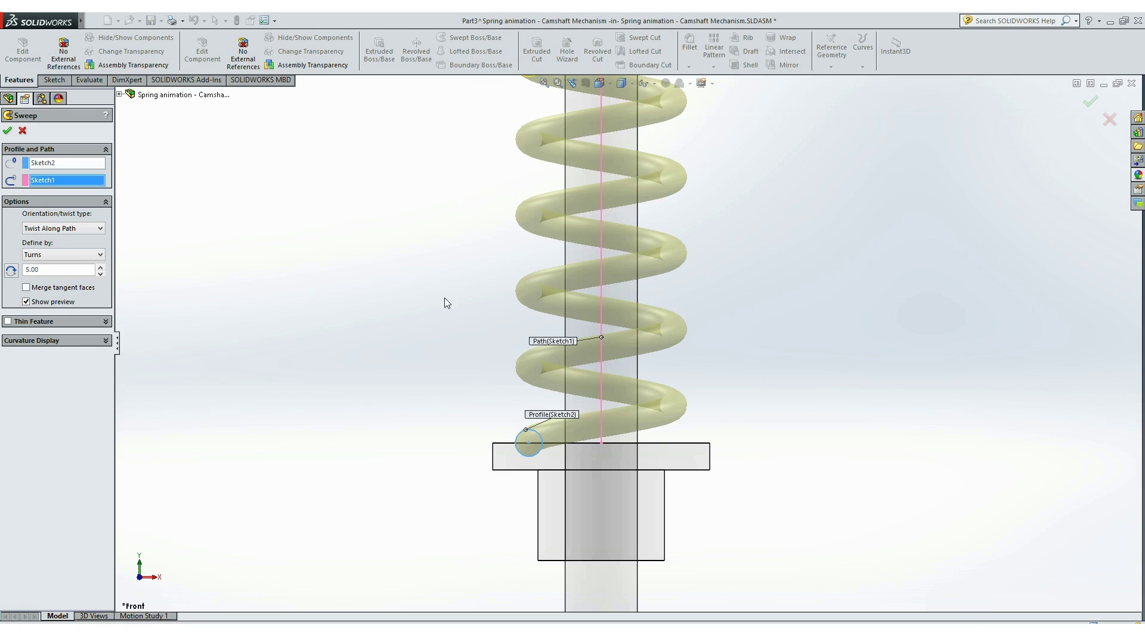
pyautogui.press('f')
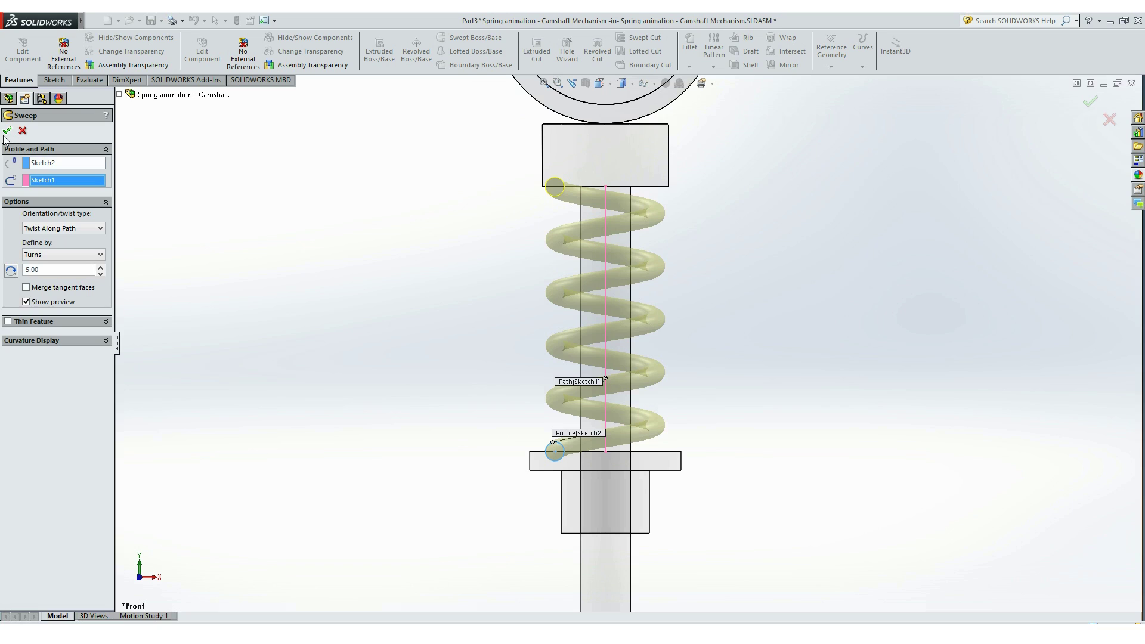
pyautogui.click(8, 130)
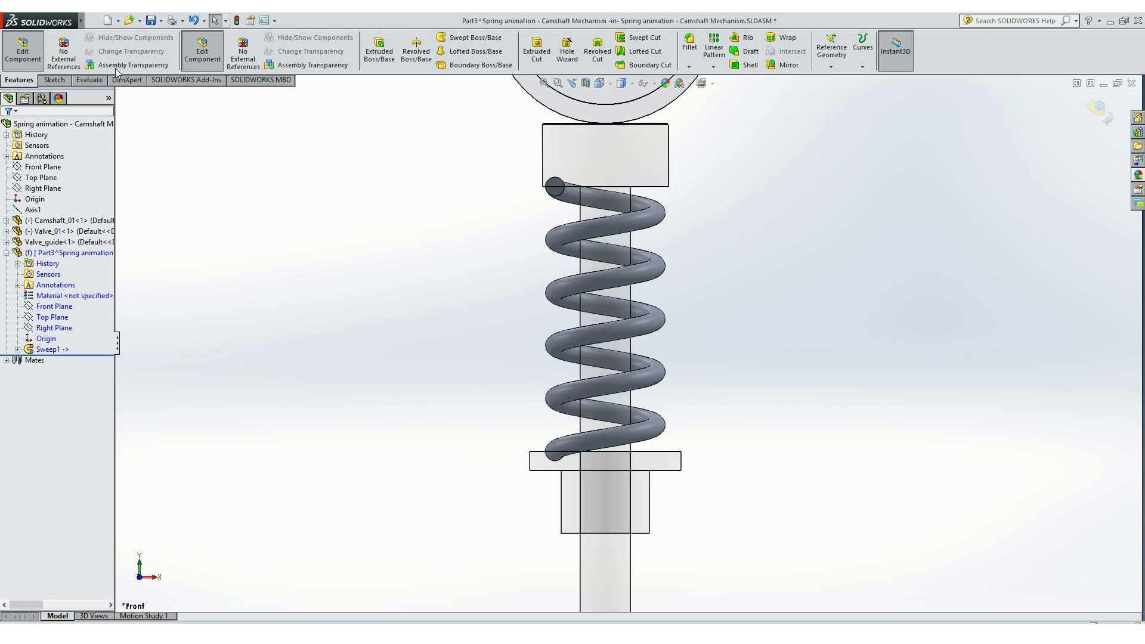
# Step: Sketch a corner rectangle about 20 by 9.8 mm on the part's Front Plane, covering the valve's cap above the spring
pyautogui.click(59, 307)
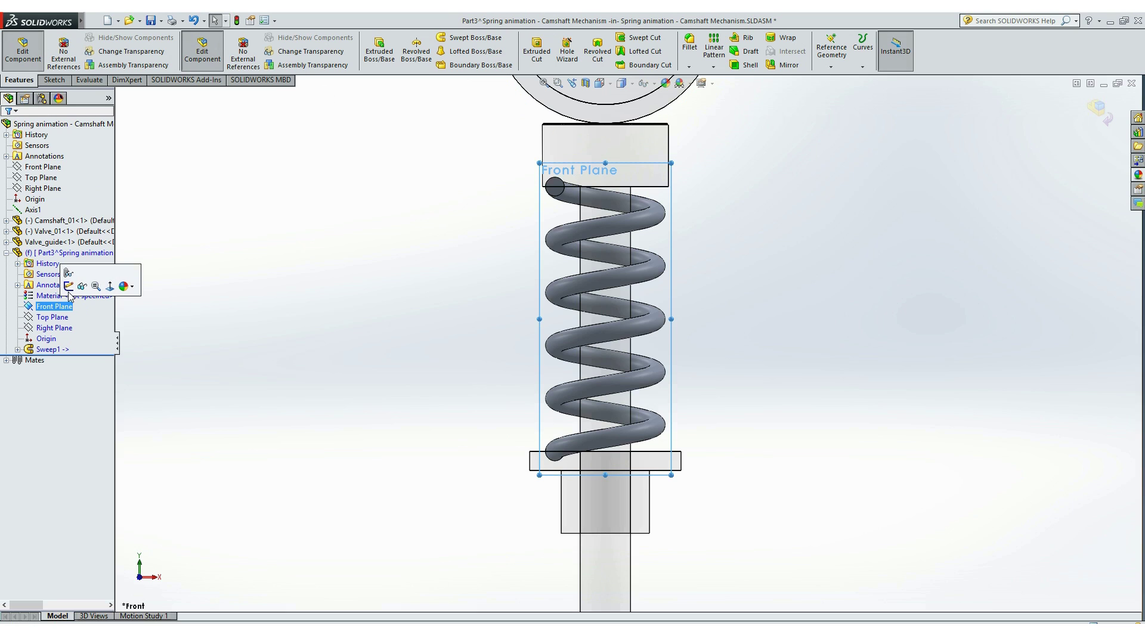
pyautogui.click(97, 282)
pyautogui.scroll(-4, 609, 167)
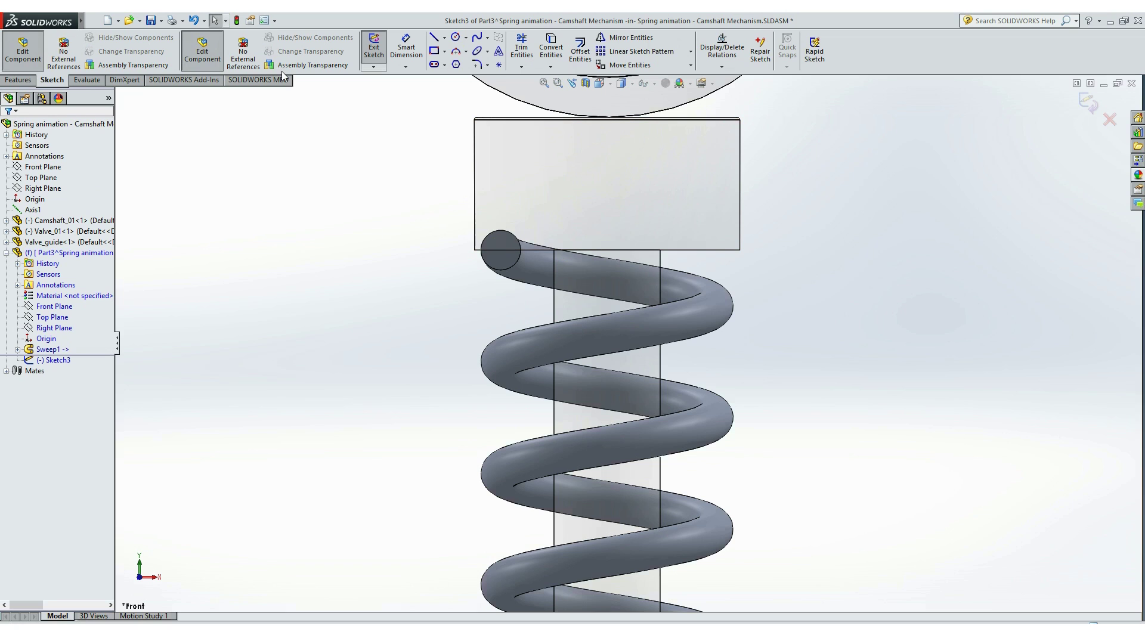
pyautogui.click(434, 51)
pyautogui.click(475, 250)
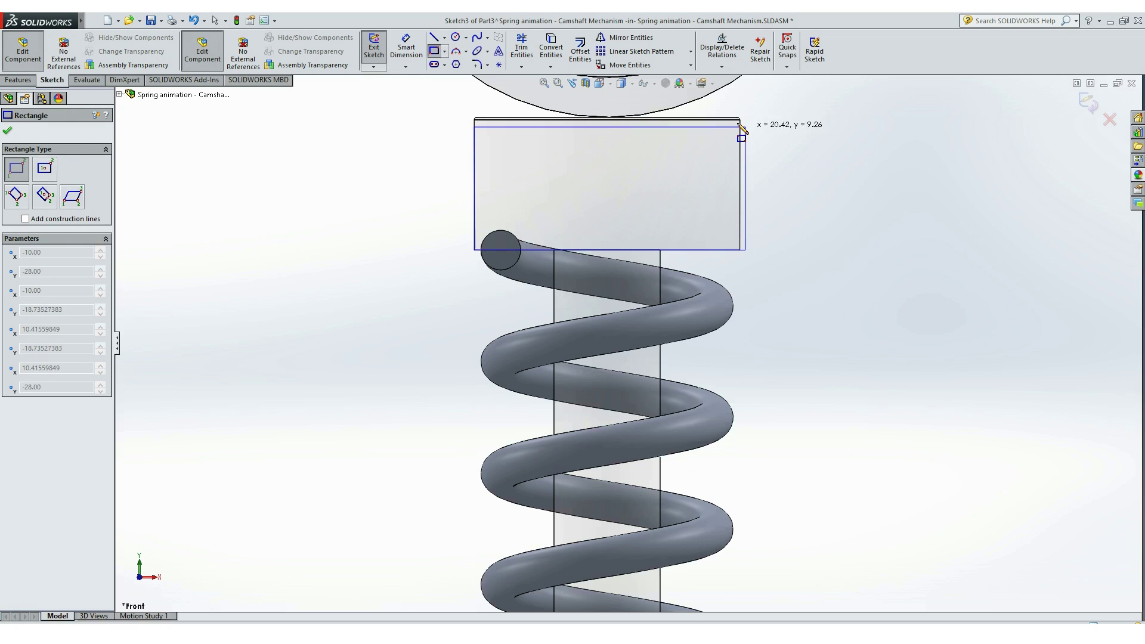
pyautogui.click(740, 119)
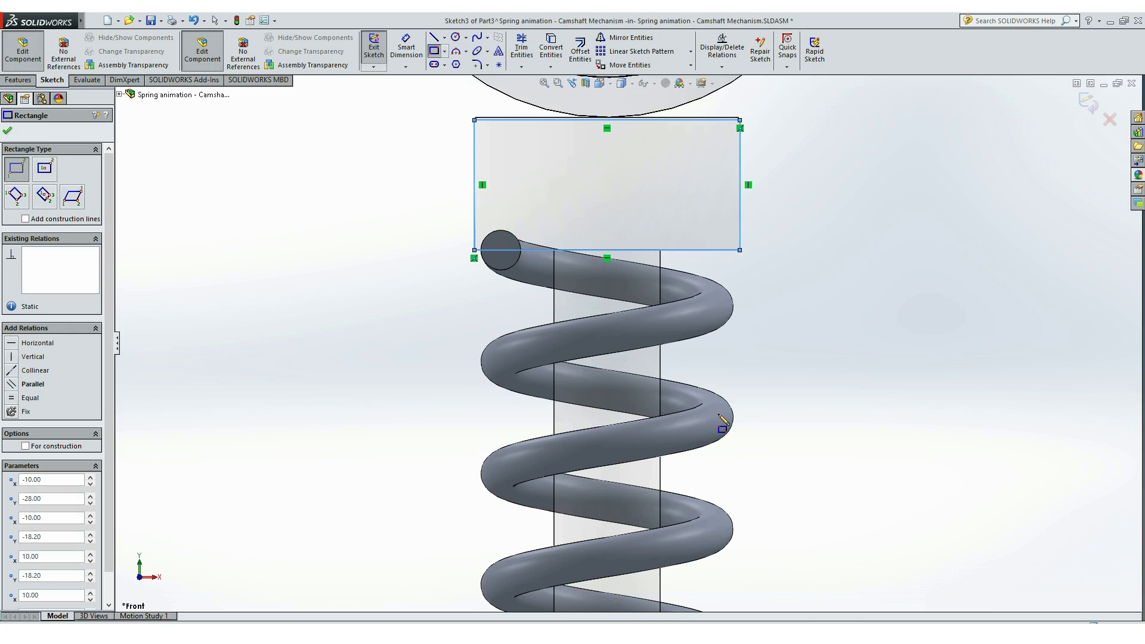
# Step: Sketch a second rectangle, 24 by 3 mm, over the valve guide's flange and close the sketch
pyautogui.scroll(6, 723, 423)
pyautogui.scroll(-5, 476, 455)
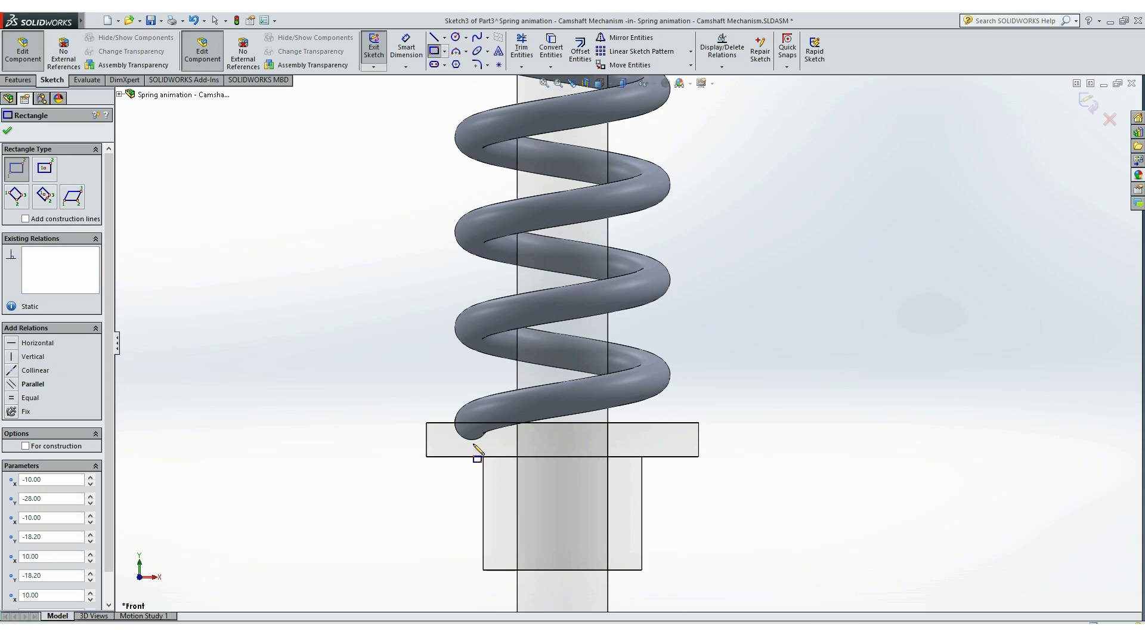
pyautogui.click(426, 422)
pyautogui.click(699, 457)
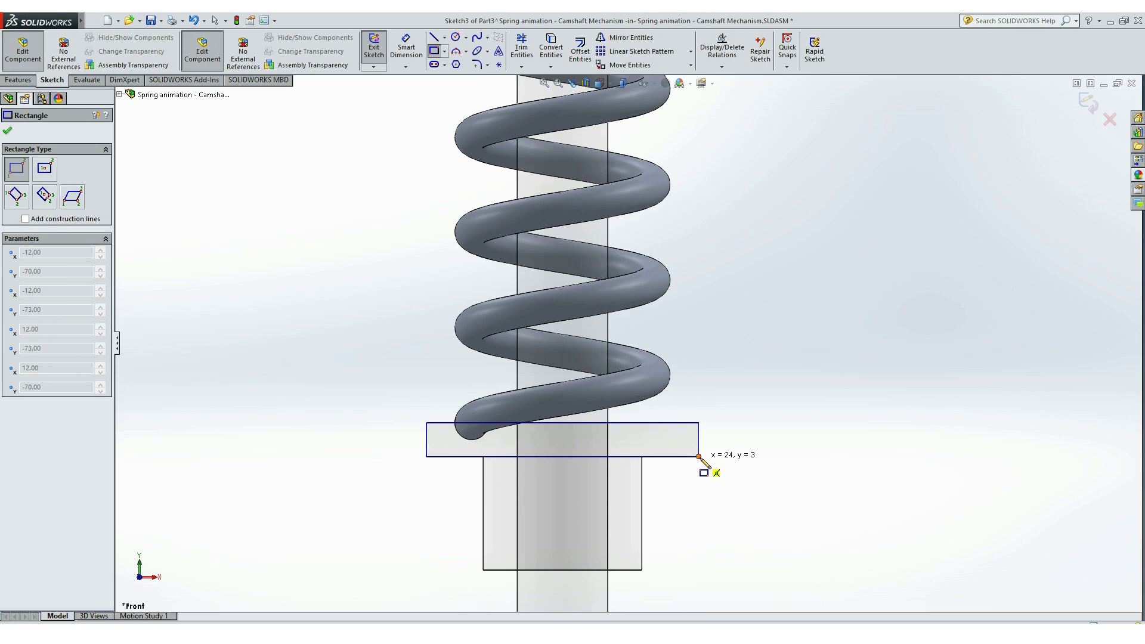
pyautogui.click(10, 128)
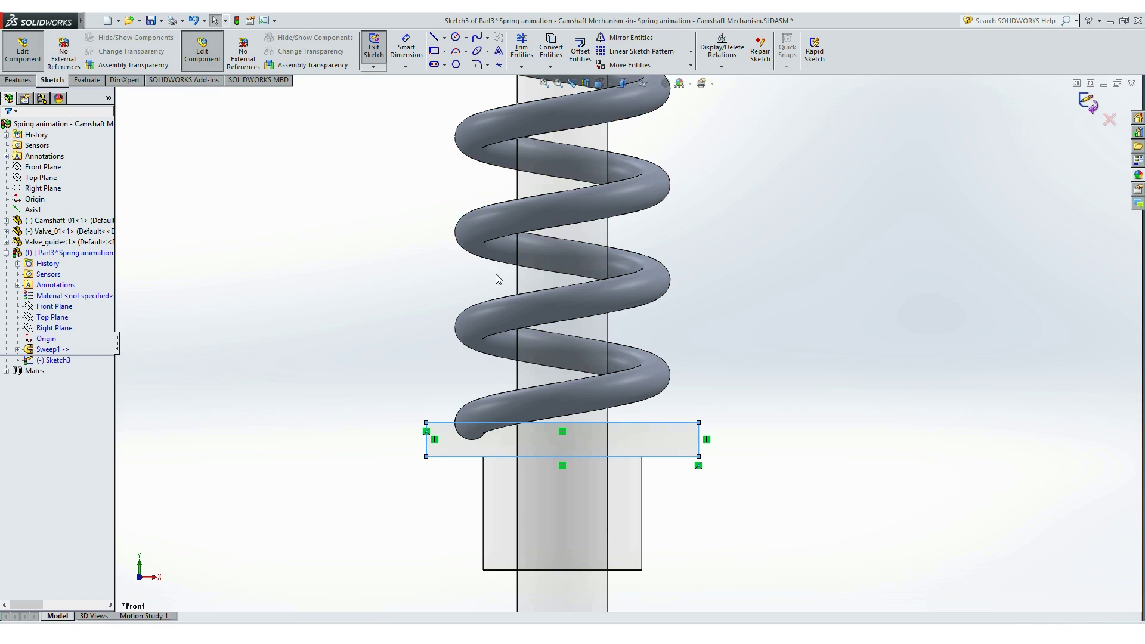
pyautogui.hotkey('ctrl', 'b')
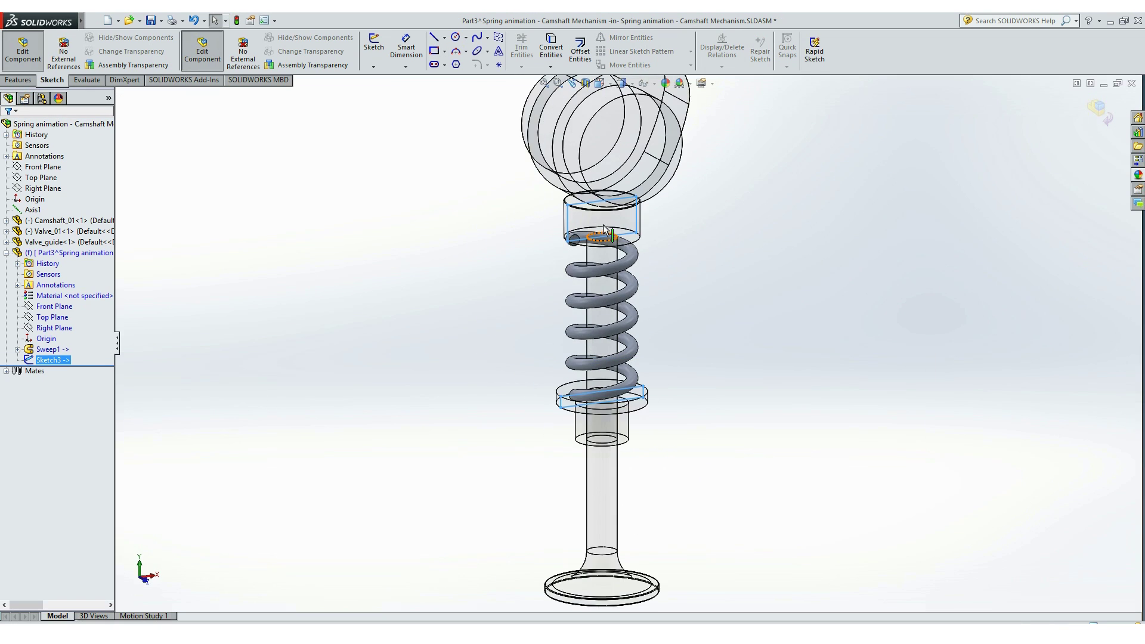
# Step: Trim both spring ends with an Extruded Cut of the two rectangles, using Mid Plane and a depth of 20 mm
pyautogui.scroll(-2, 604, 230)
pyautogui.click(18, 79)
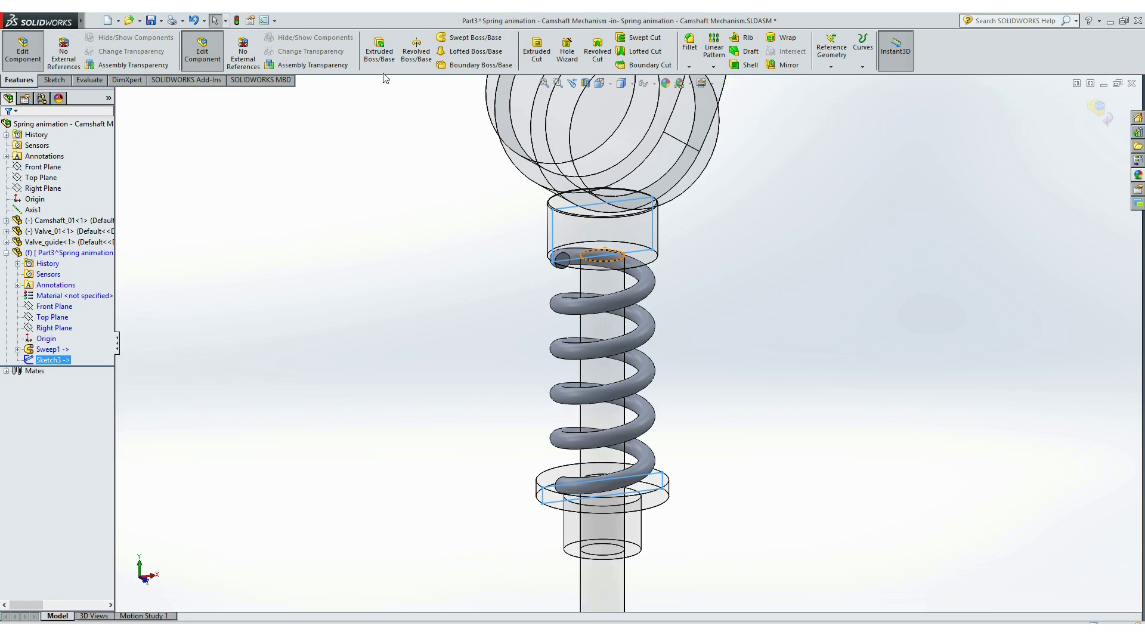
pyautogui.click(539, 51)
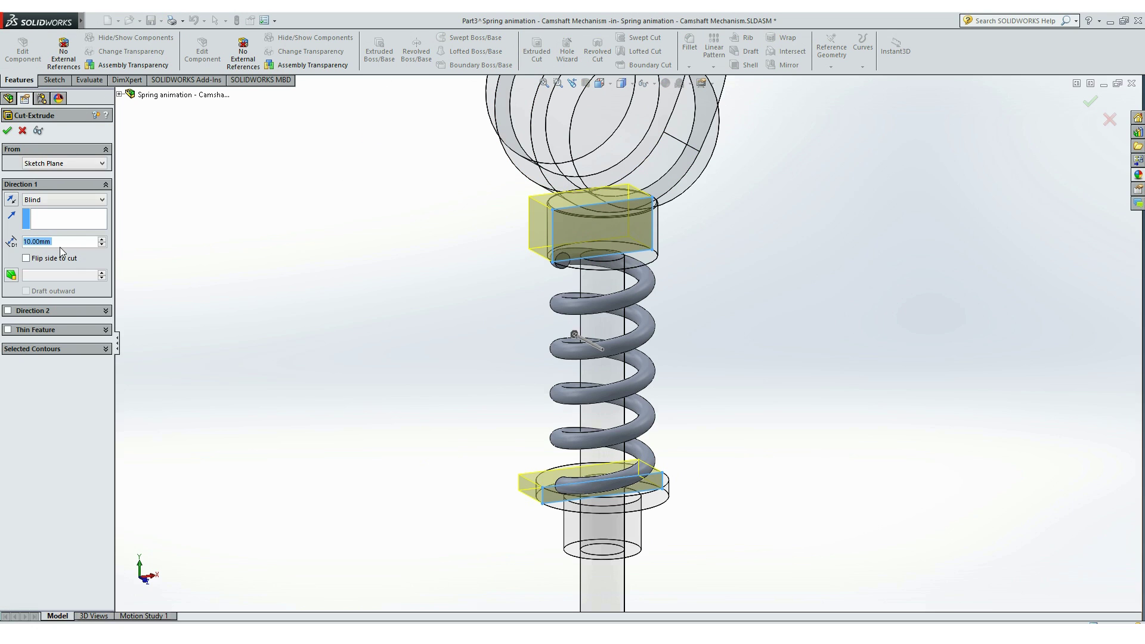
pyautogui.click(55, 200)
pyautogui.click(57, 270)
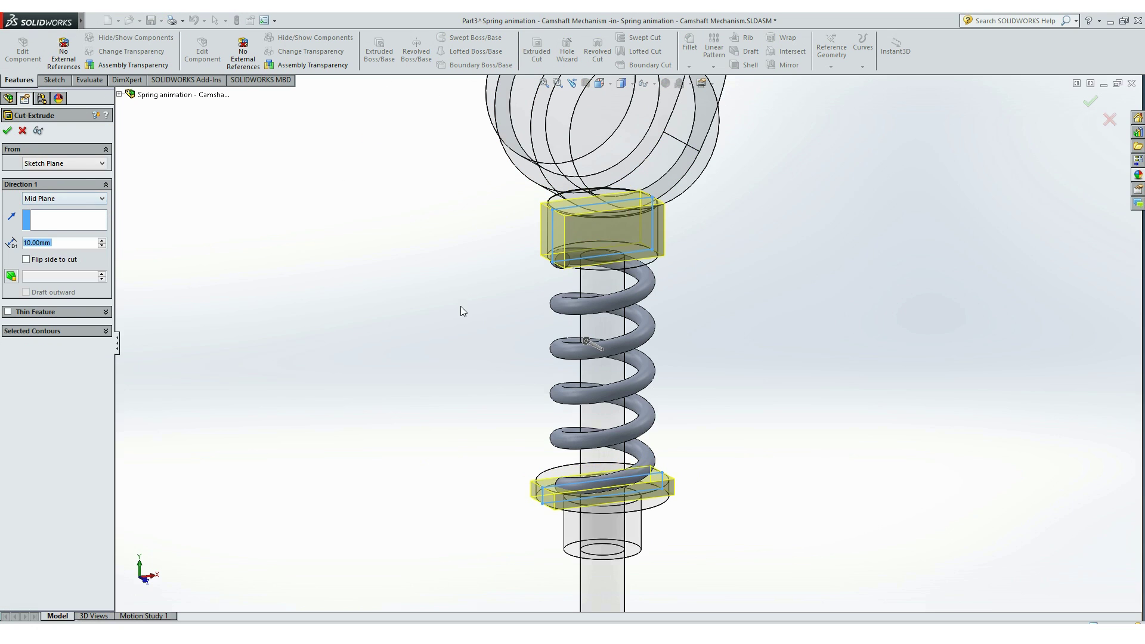
pyautogui.moveTo(498, 287); pyautogui.dragTo(453, 280, button='middle')
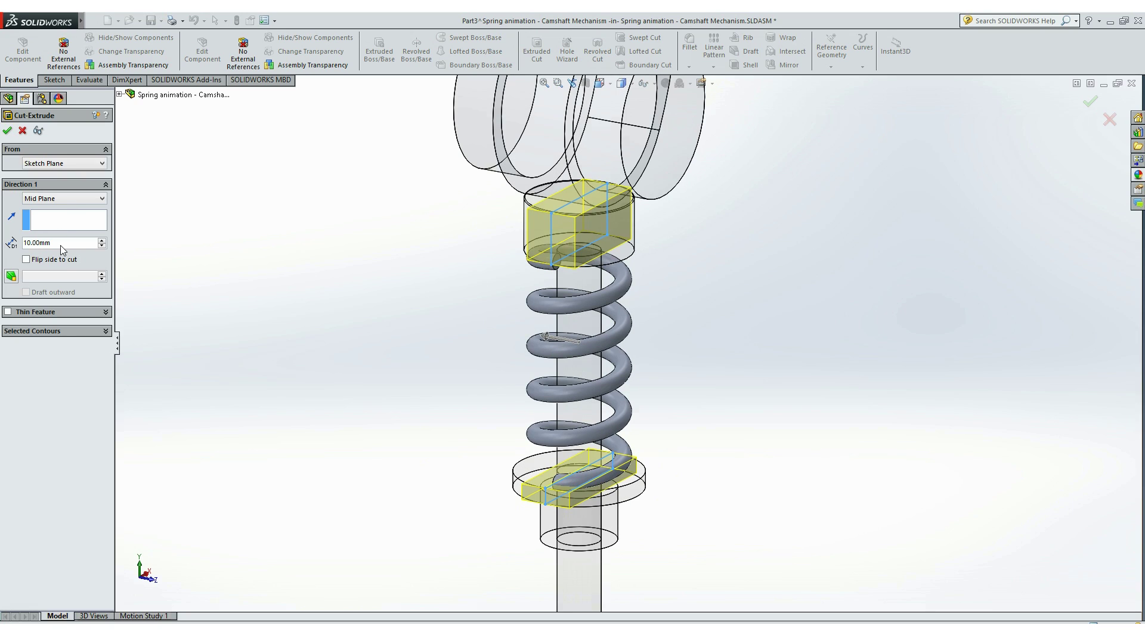
pyautogui.write('20')
pyautogui.press('Return')
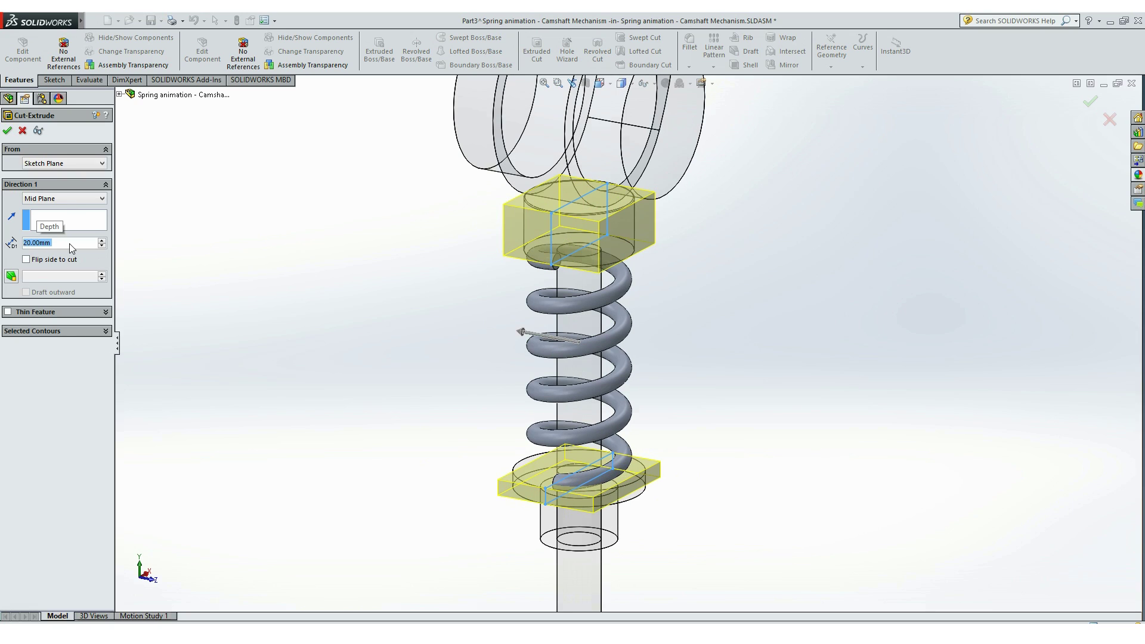
pyautogui.click(7, 131)
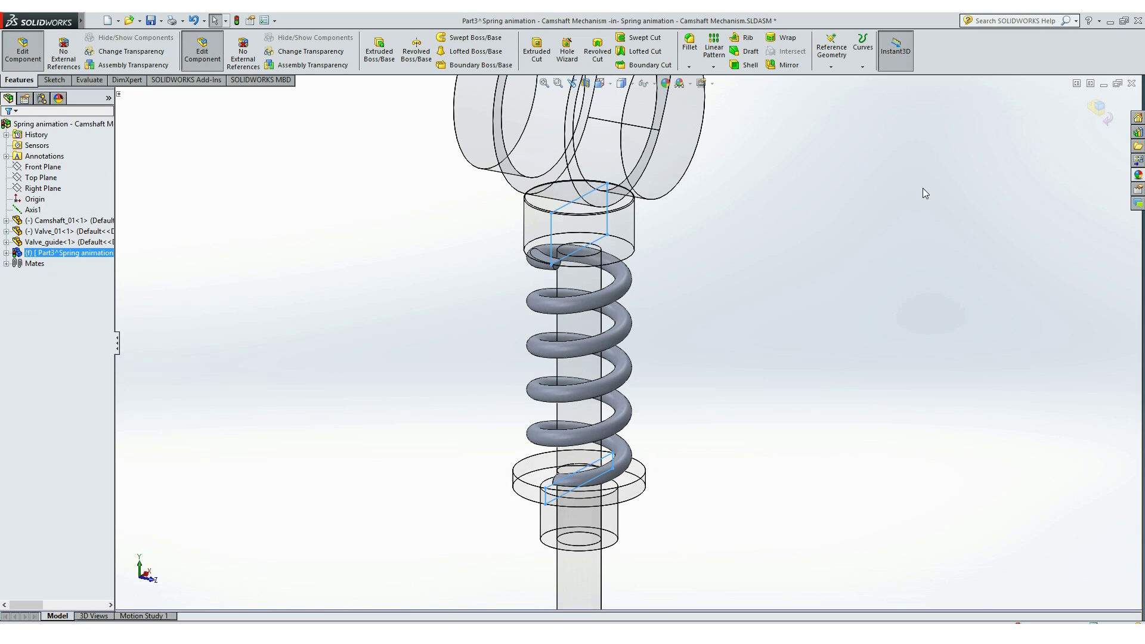
pyautogui.click(757, 252)
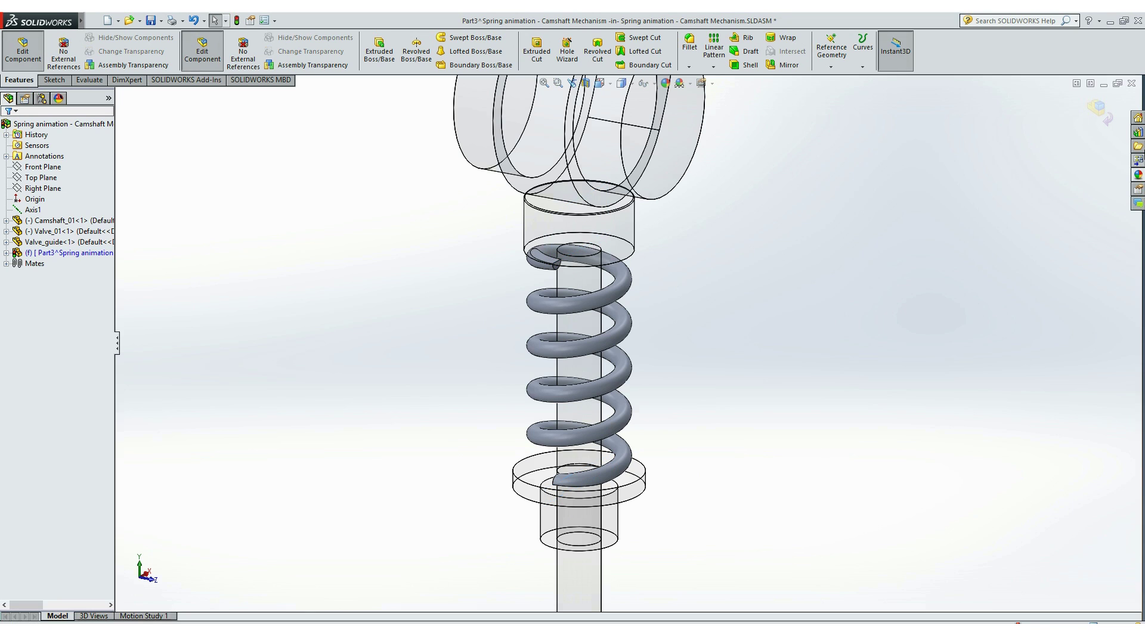
# Step: Leave the part editing to return to the assembly and inspect the spring's trimmed ends from several sides
pyautogui.click(1101, 115)
pyautogui.scroll(-5, 682, 273)
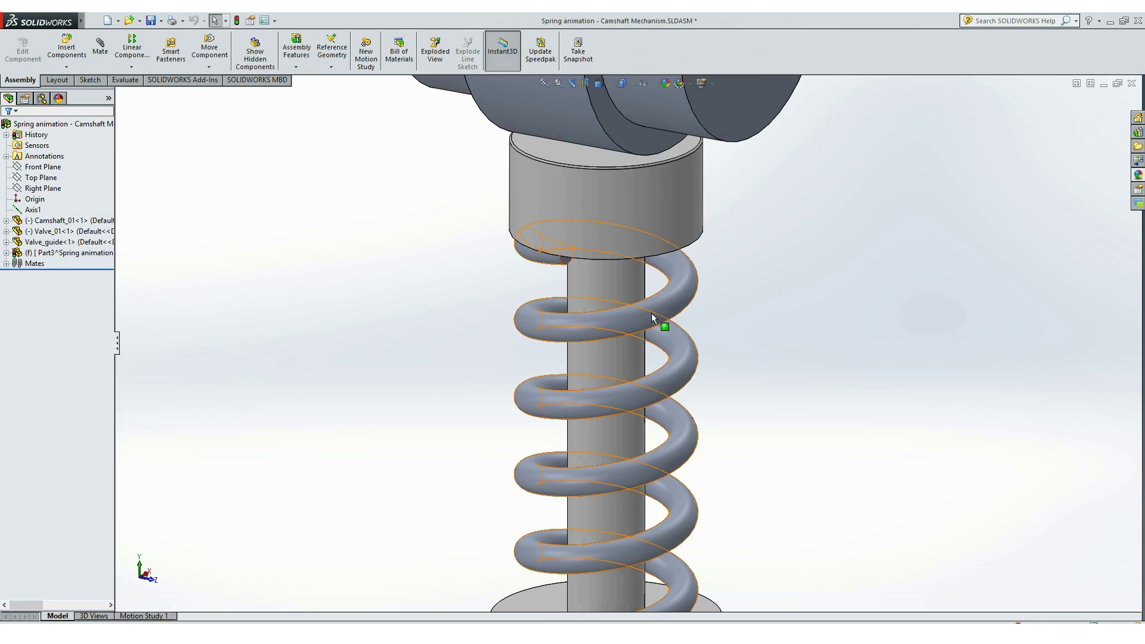
pyautogui.click(657, 325)
pyautogui.scroll(-2, 458, 278)
pyautogui.moveTo(457, 279); pyautogui.dragTo(514, 210, button='middle')
pyautogui.scroll(5, 526, 365)
pyautogui.click(525, 365)
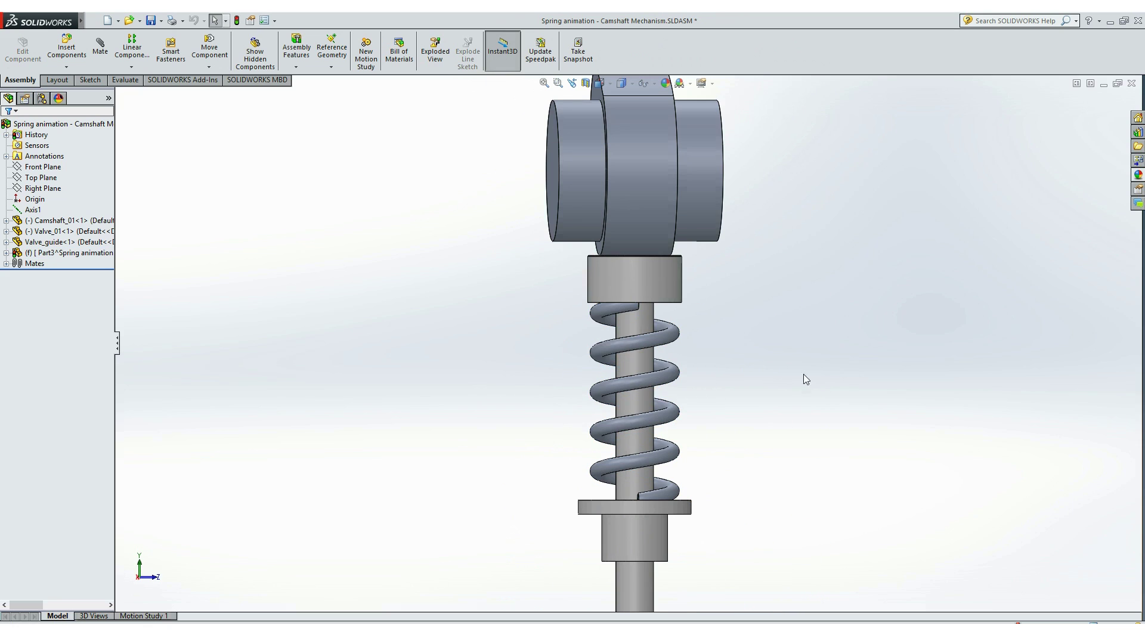
pyautogui.moveTo(805, 387); pyautogui.dragTo(746, 378, button='middle')
pyautogui.scroll(5, 745, 378)
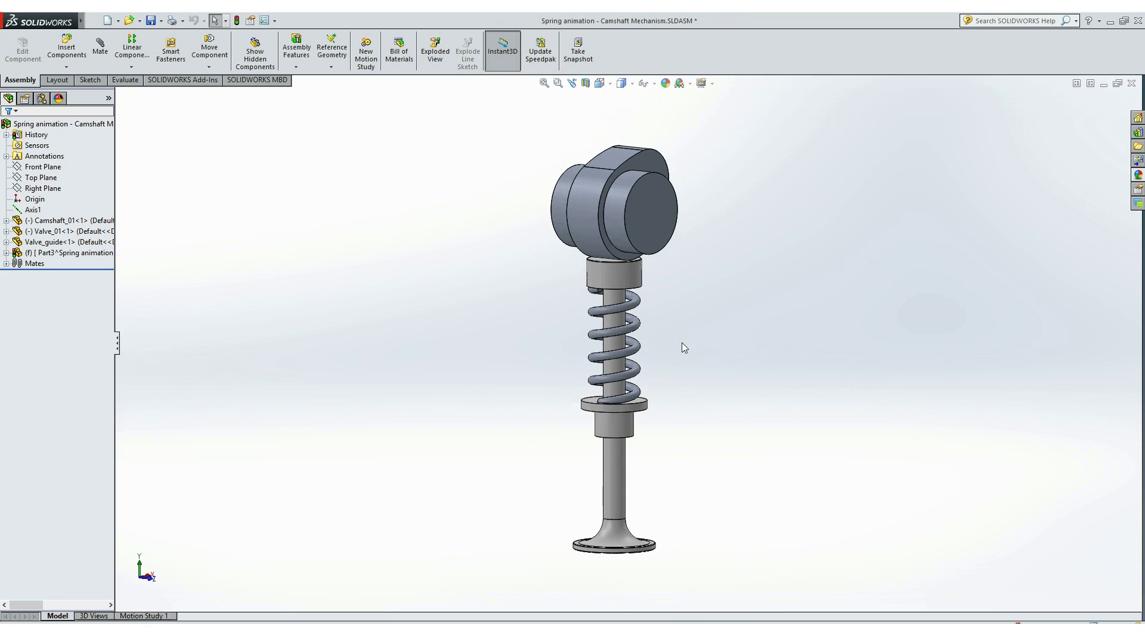
# Step: Orient the view normal to the camshaft's end face and rotate the camshaft so its lobe pushes the valve down against the spring
pyautogui.click(656, 208)
pyautogui.click(700, 256)
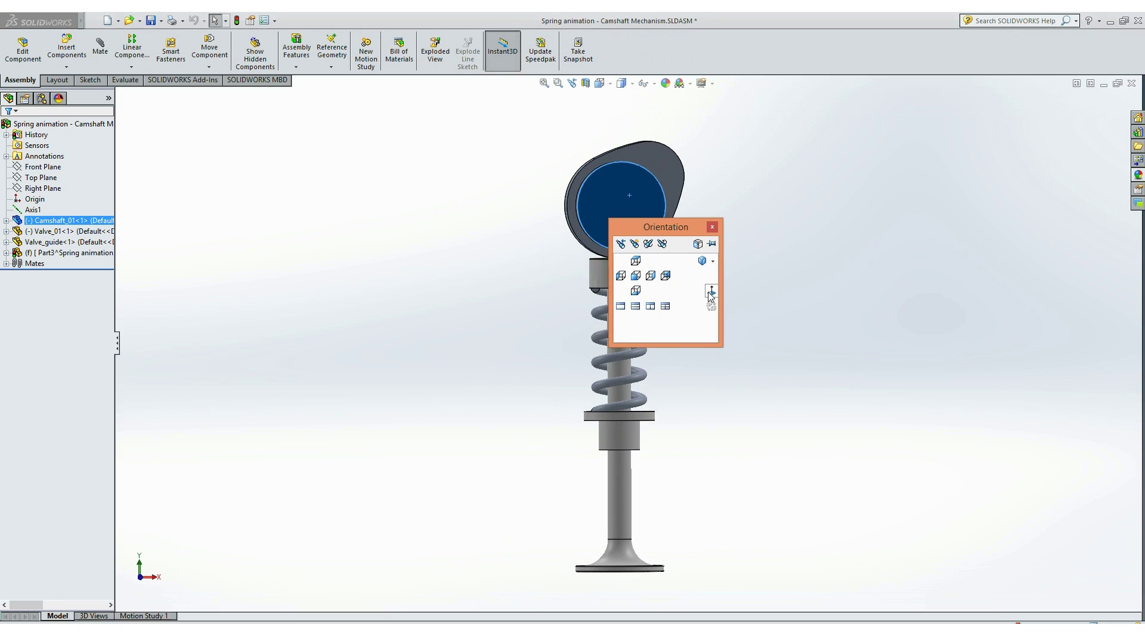
pyautogui.click(716, 292)
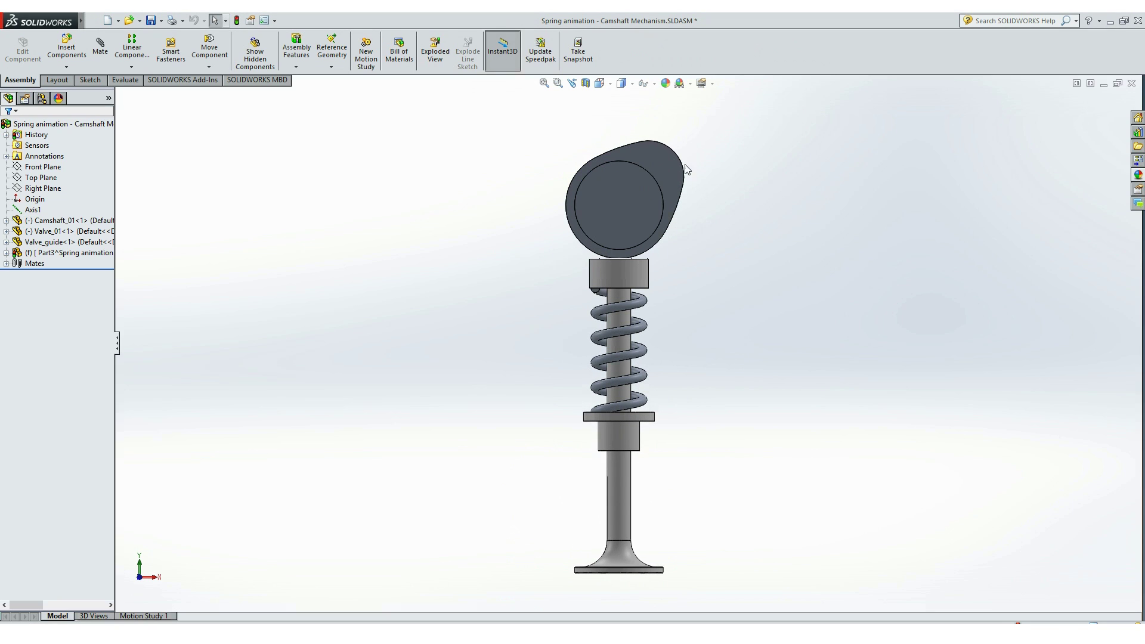
pyautogui.moveTo(665, 163); pyautogui.dragTo(652, 245)
pyautogui.scroll(-2, 624, 353)
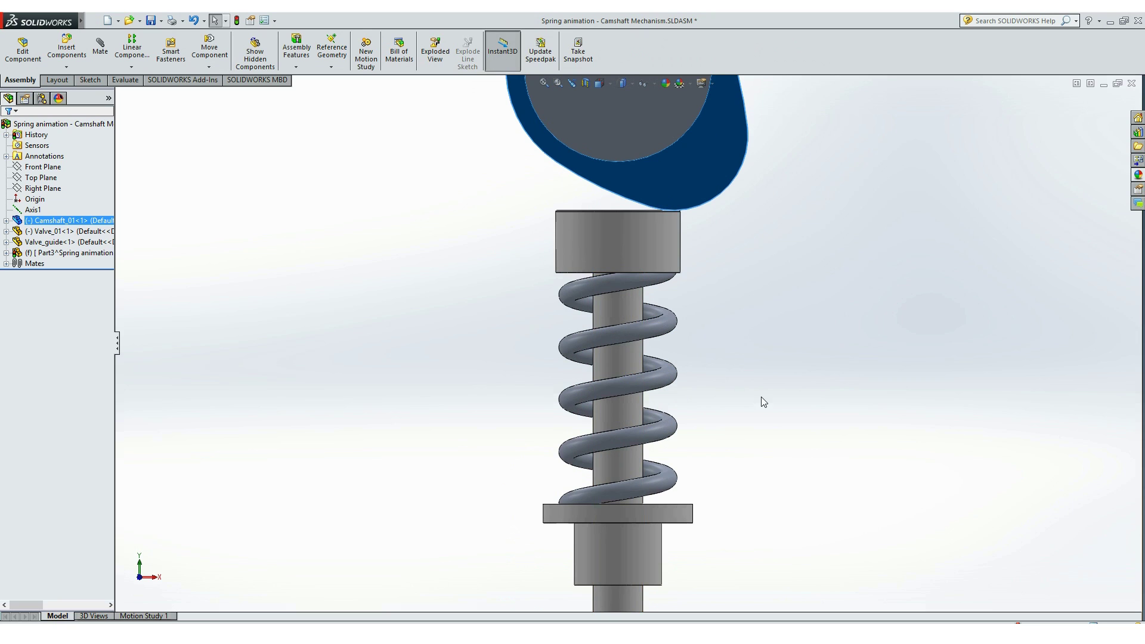
pyautogui.click(738, 393)
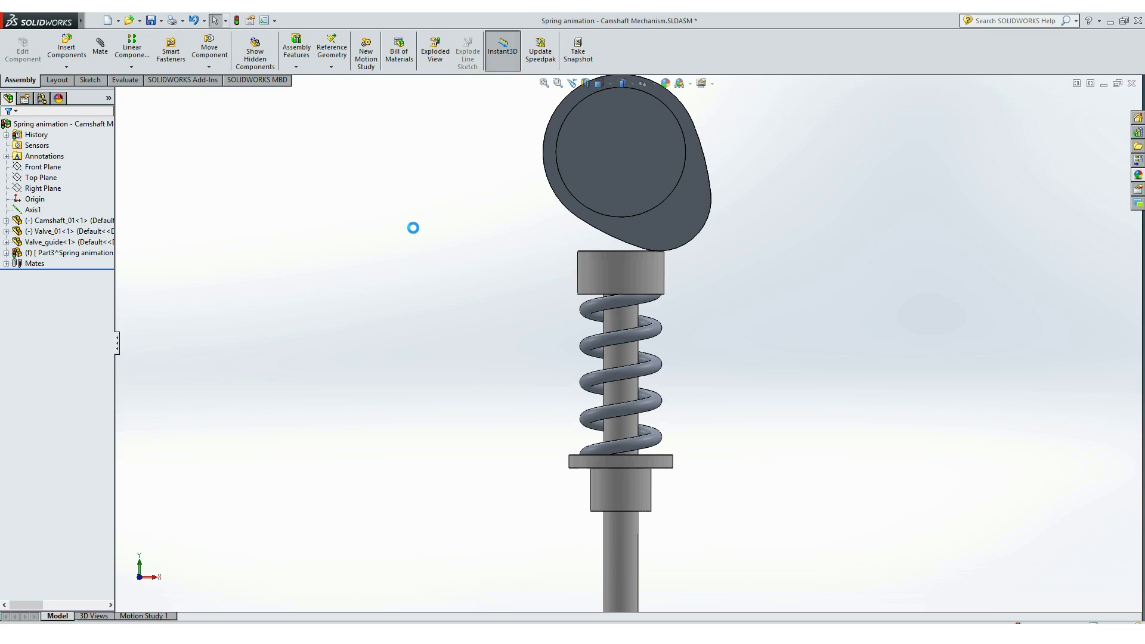
# Step: Check the spring's upper end against the valve head and rotate the camshaft so its lobe pushes the valve further down
pyautogui.click(595, 299)
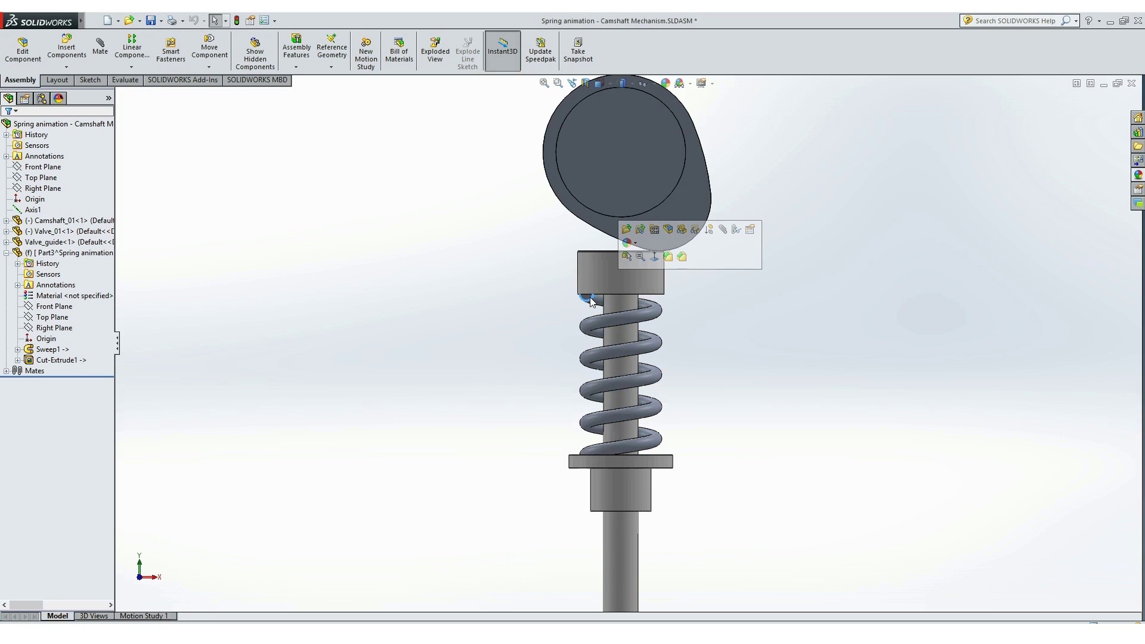
pyautogui.click(595, 299)
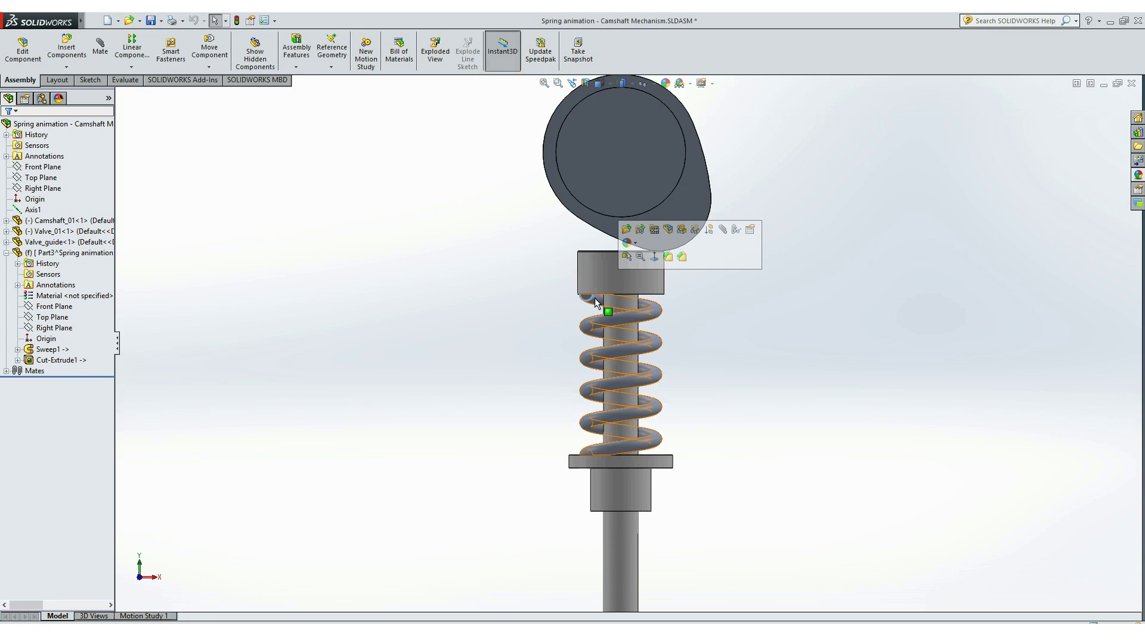
pyautogui.click(824, 333)
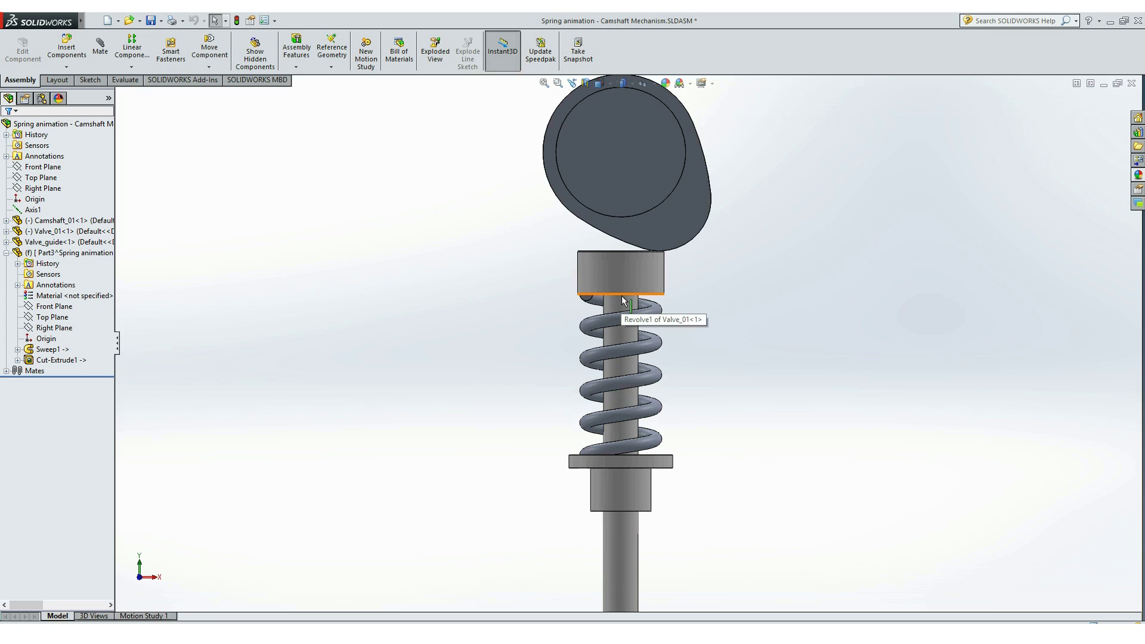
pyautogui.moveTo(684, 235); pyautogui.dragTo(648, 258)
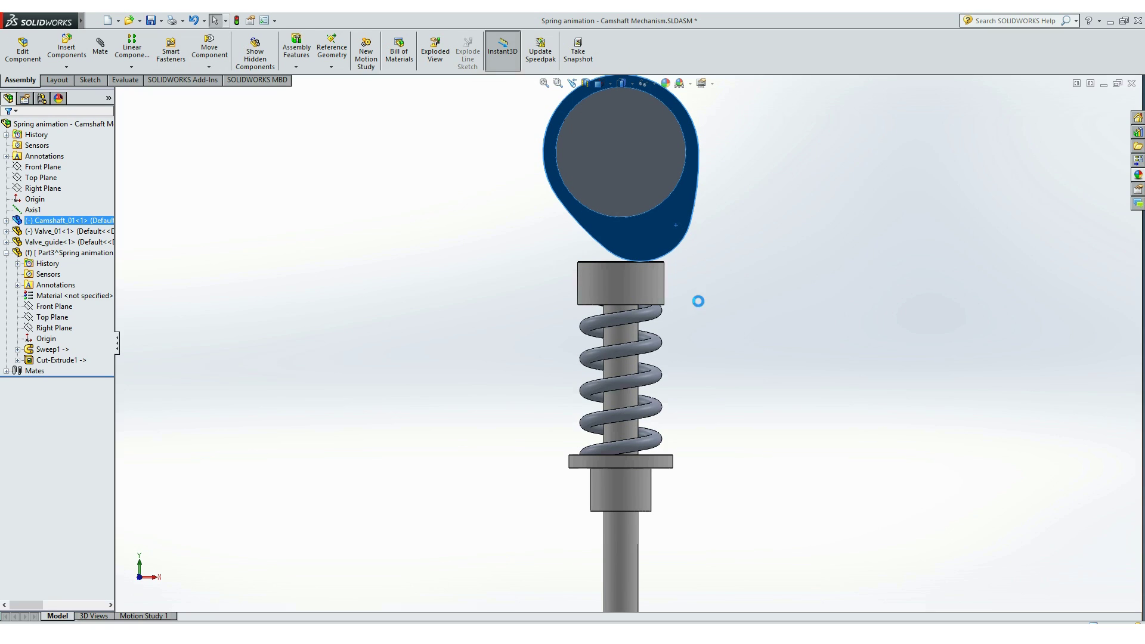
# Step: Examine the profile and path sketches of the spring's sweep, and rotate the camshaft lobe past the valve's centreline
pyautogui.click(53, 350)
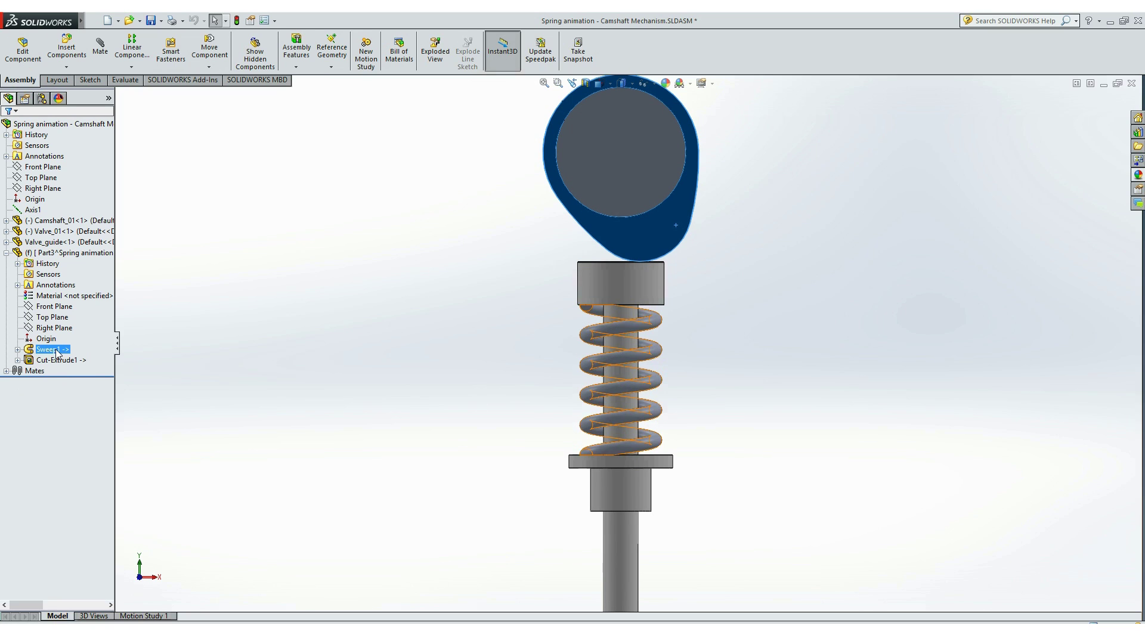
pyautogui.click(18, 349)
pyautogui.click(62, 360)
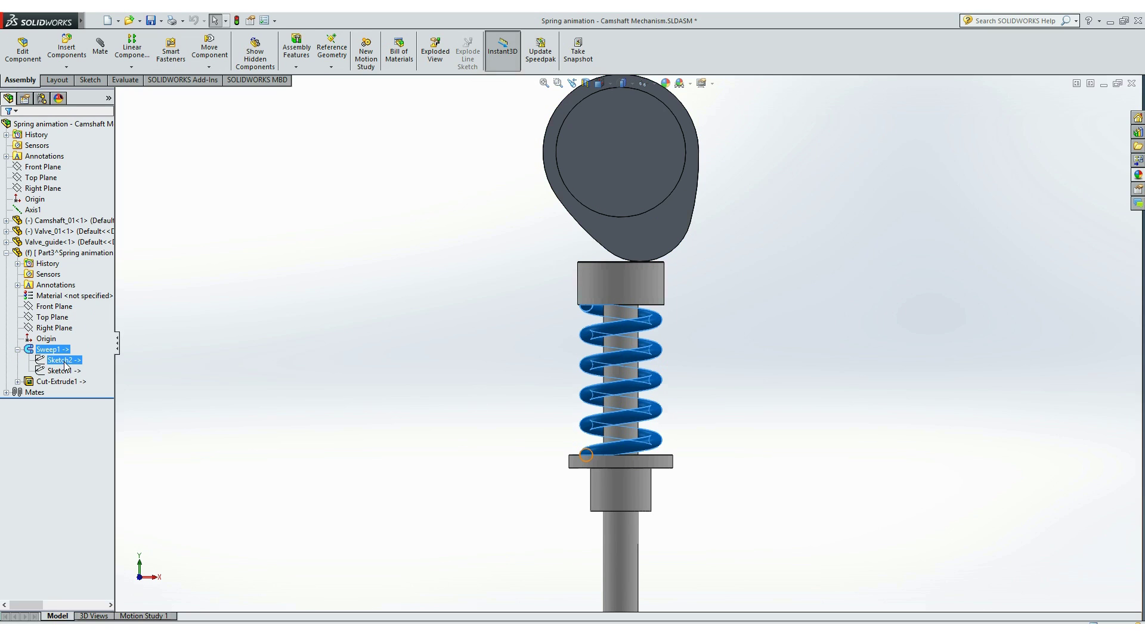
pyautogui.click(63, 369)
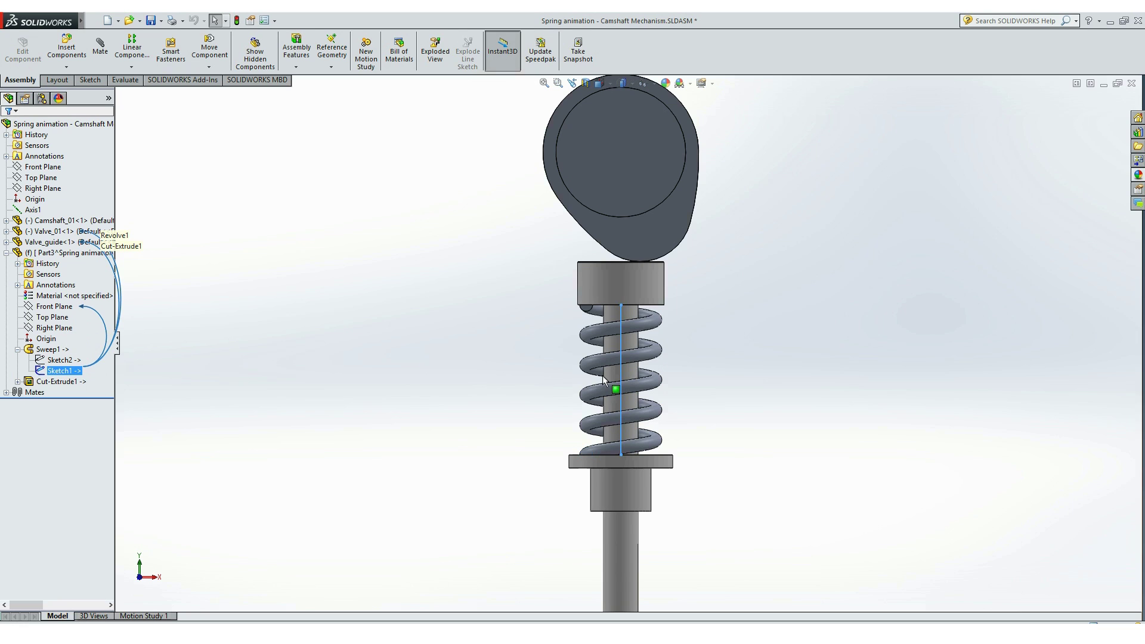
pyautogui.click(685, 251)
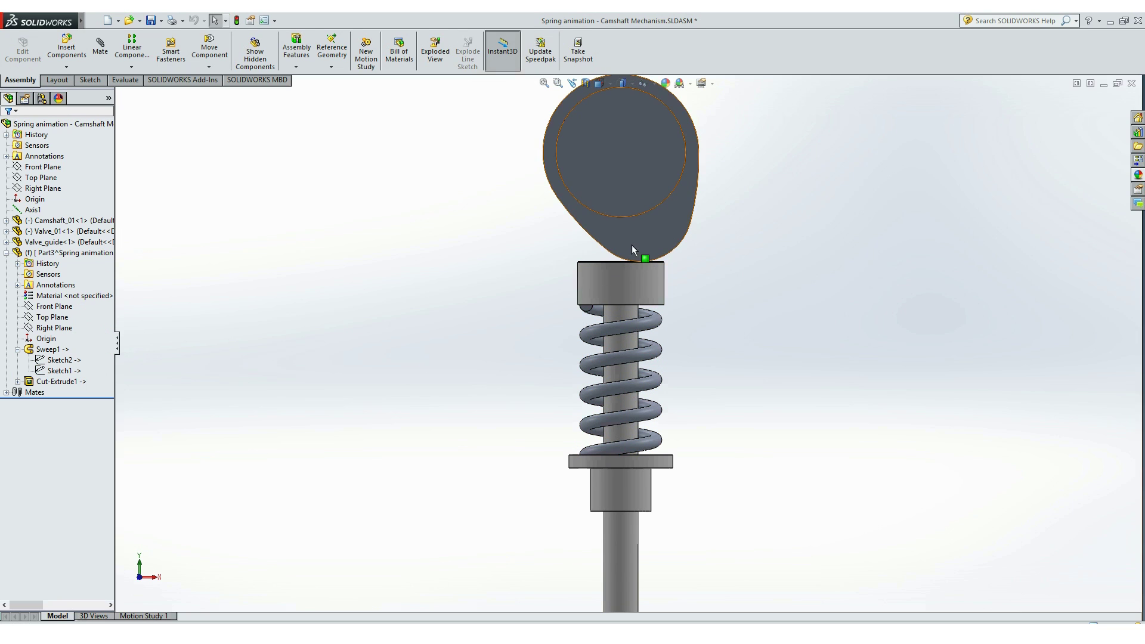
pyautogui.moveTo(633, 250)
pyautogui.mouseDown()
pyautogui.moveTo(593, 256)
pyautogui.moveTo(623, 252)
pyautogui.moveTo(581, 245)
pyautogui.moveTo(590, 250)
pyautogui.mouseUp()
pyautogui.click(382, 345)
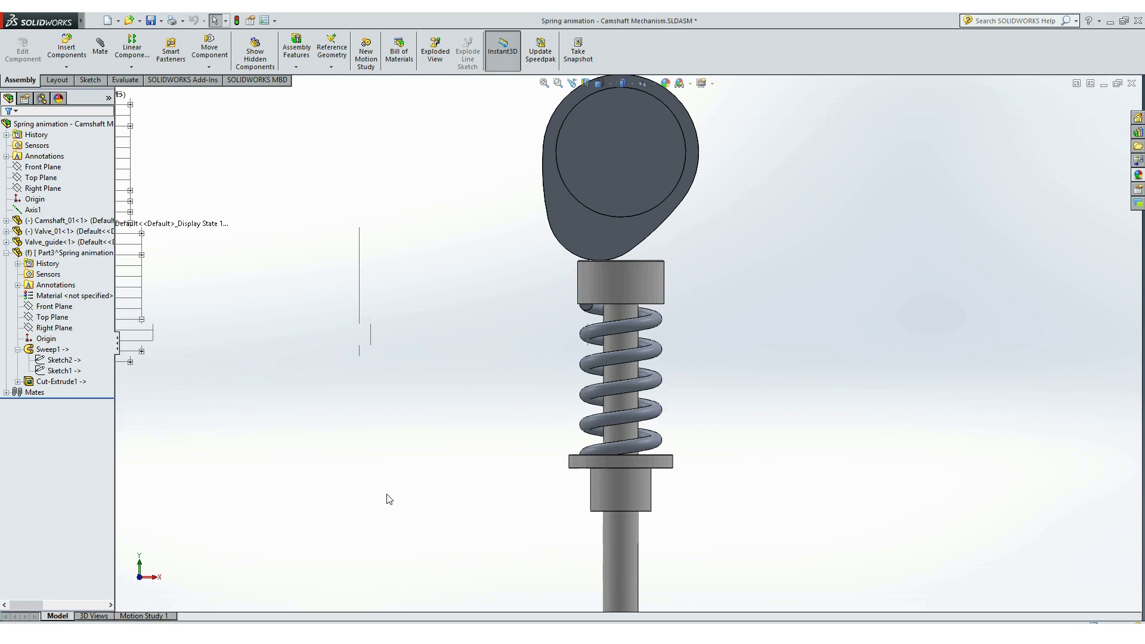
# Step: Add a constant-speed rotary motor of 50 RPM to the circular edge of the camshaft's end in Motion Study 1
pyautogui.click(154, 617)
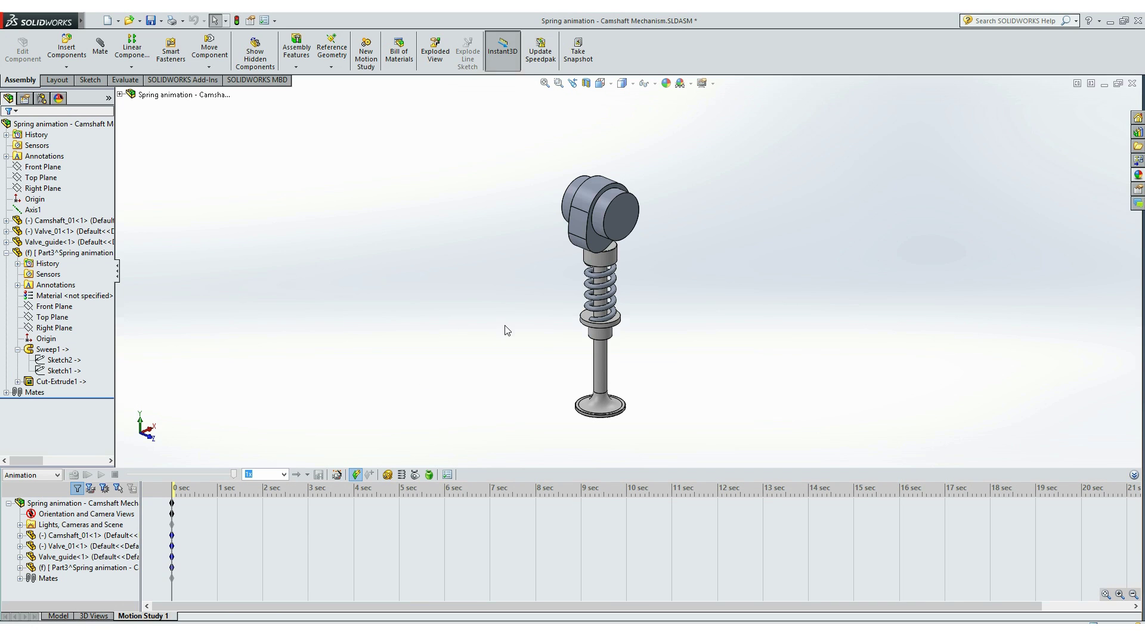
pyautogui.click(388, 475)
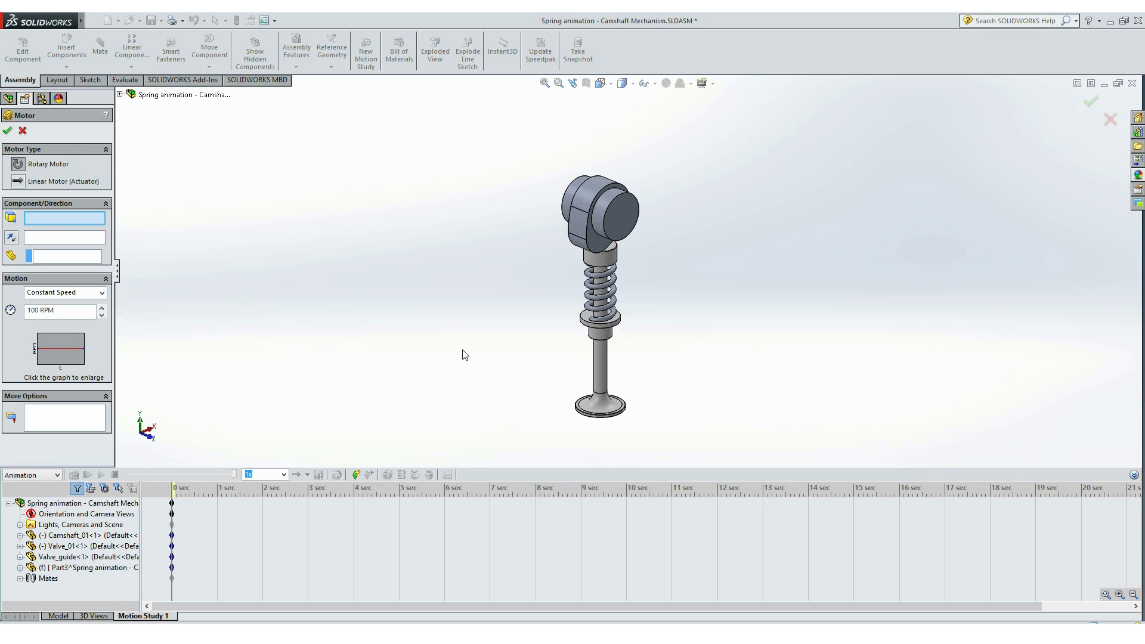
pyautogui.click(631, 197)
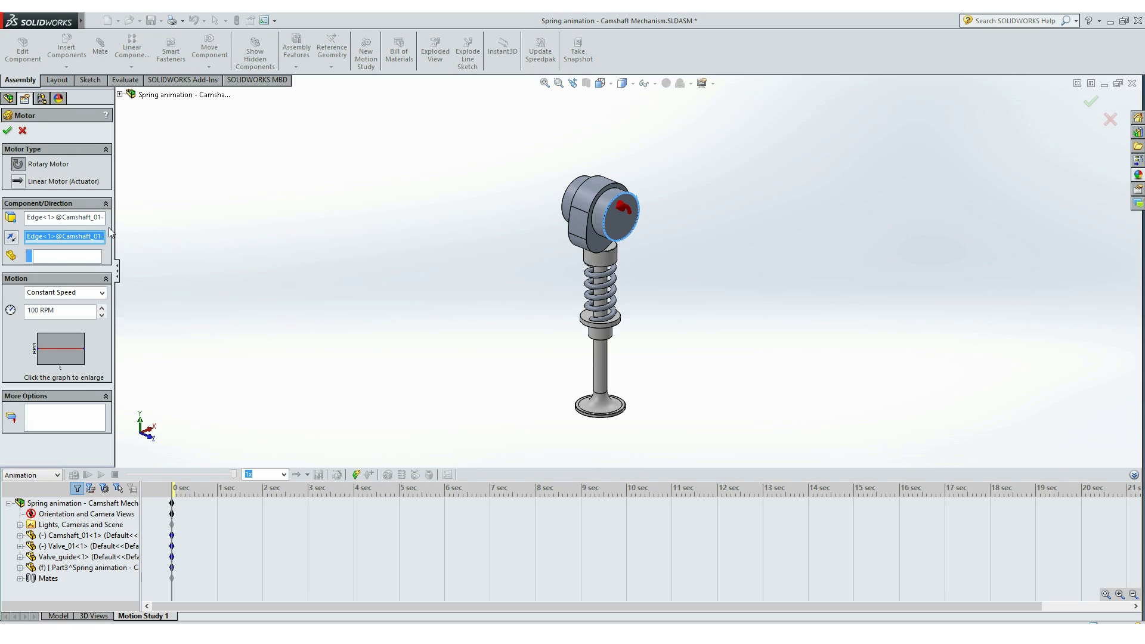
pyautogui.moveTo(67, 312); pyautogui.dragTo(1, 307)
pyautogui.write('50')
pyautogui.click(7, 131)
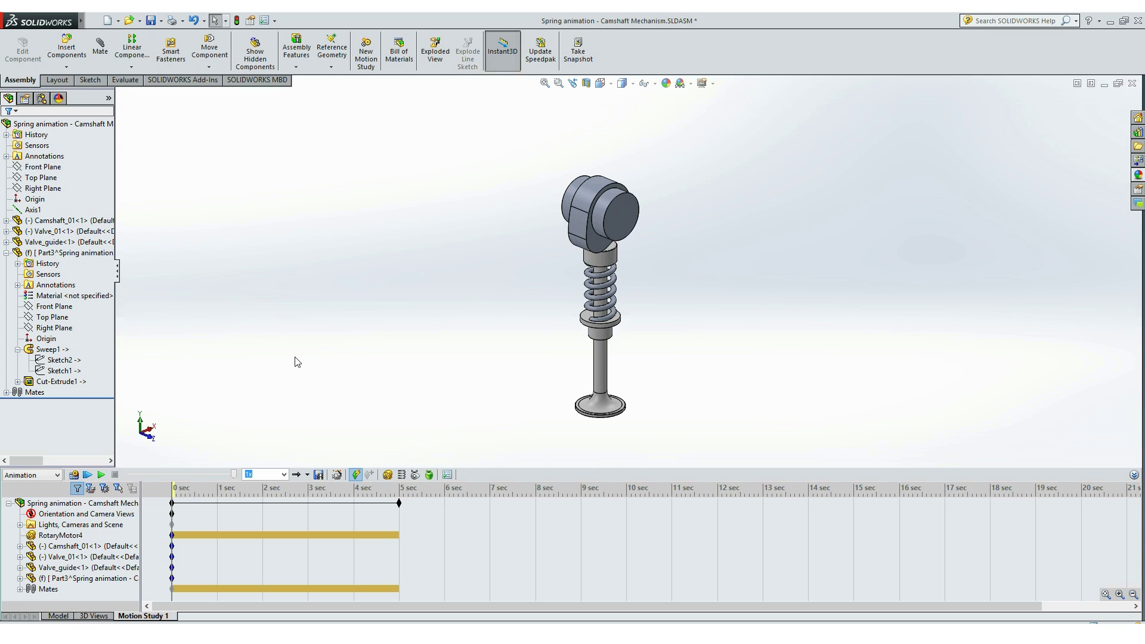
# Step: Calculate the motion study and view the moving camshaft, valve and spring closer and from another angle
pyautogui.click(74, 475)
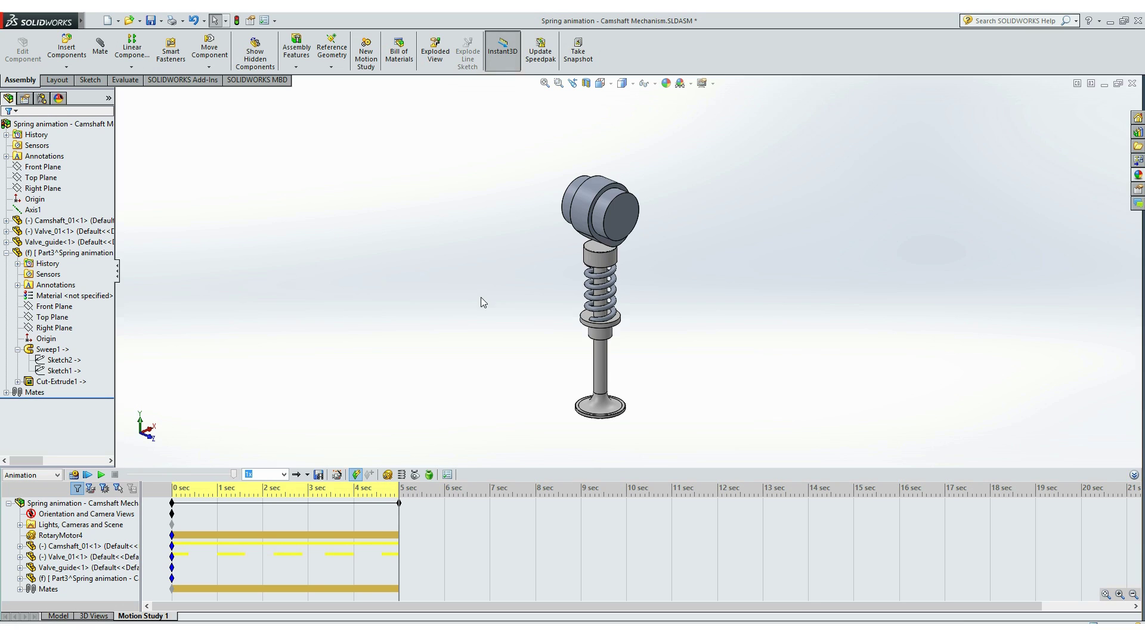
pyautogui.moveTo(699, 326); pyautogui.dragTo(650, 271, button='middle')
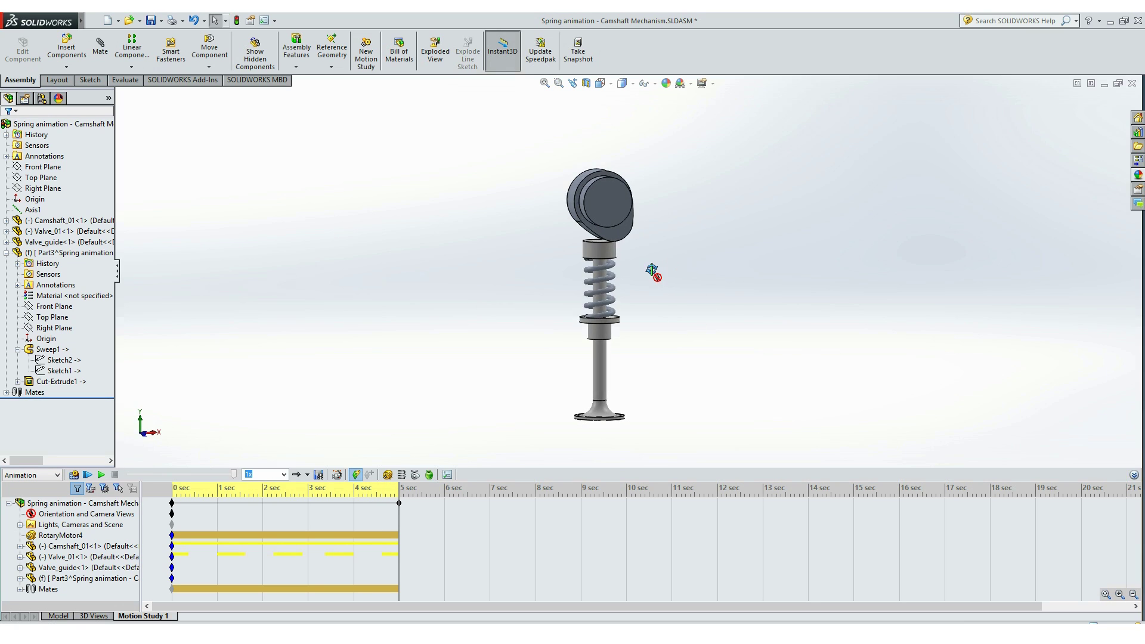
pyautogui.scroll(-6, 644, 328)
pyautogui.scroll(4, 660, 313)
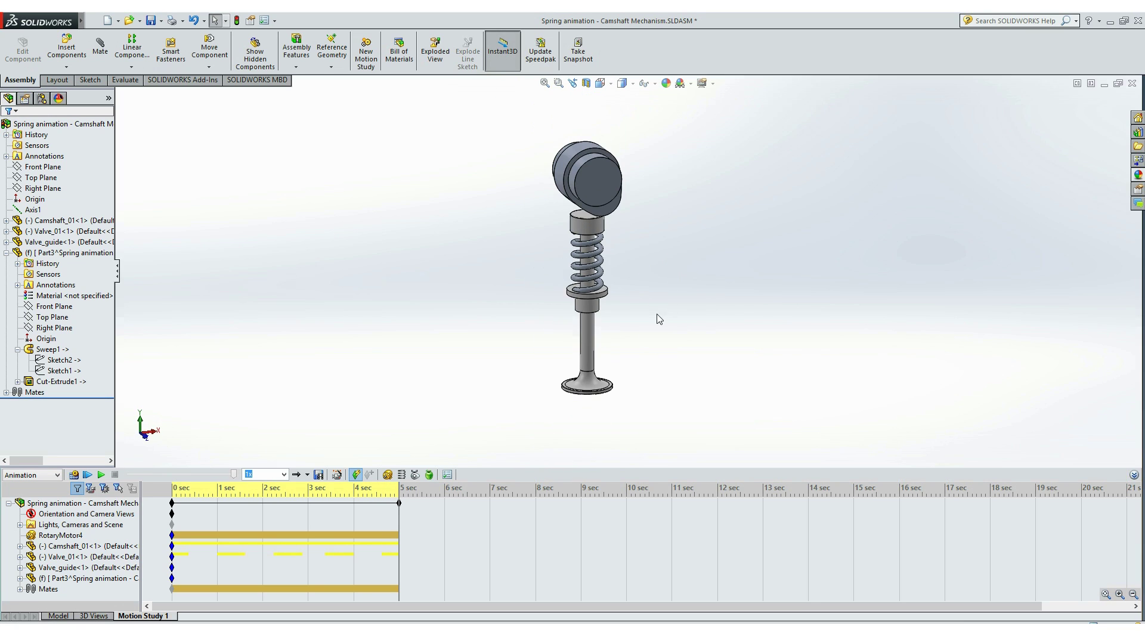
pyautogui.scroll(-2, 669, 263)
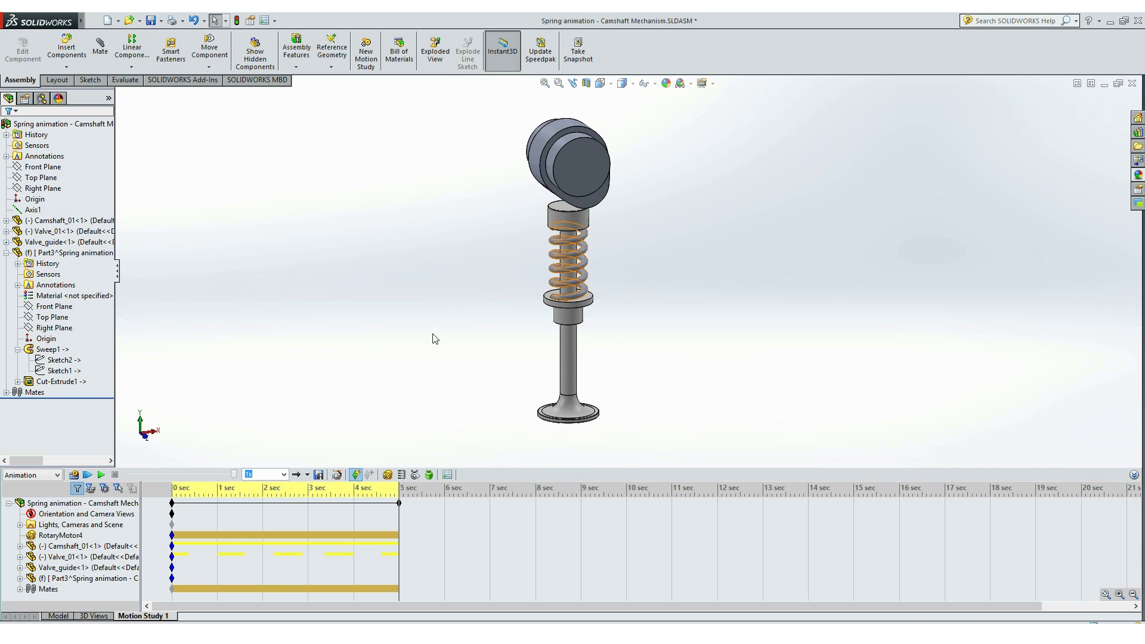
# Step: Start saving the entire animation as an AVI file and set its frame rate to 24 frames per second
pyautogui.click(319, 475)
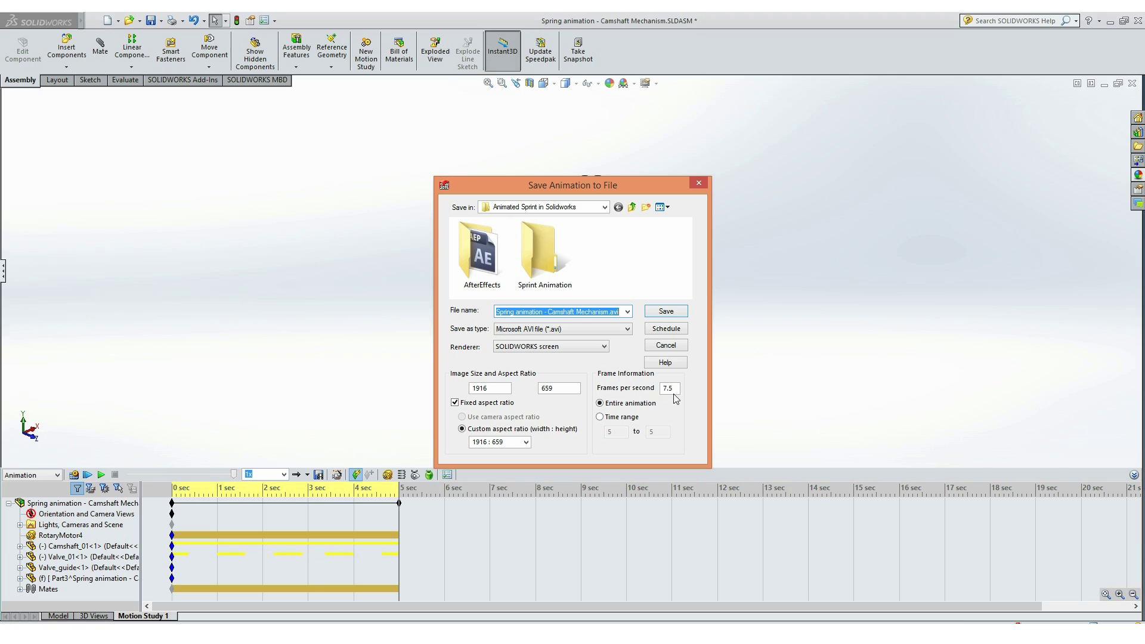
pyautogui.moveTo(679, 389); pyautogui.dragTo(660, 390)
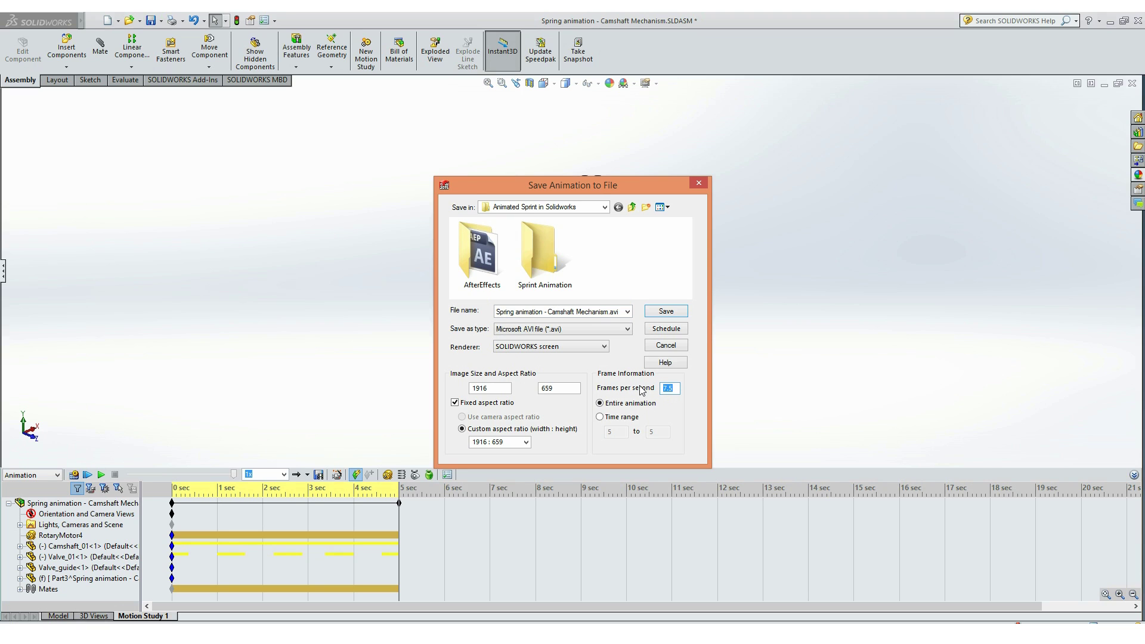
pyautogui.write('24')
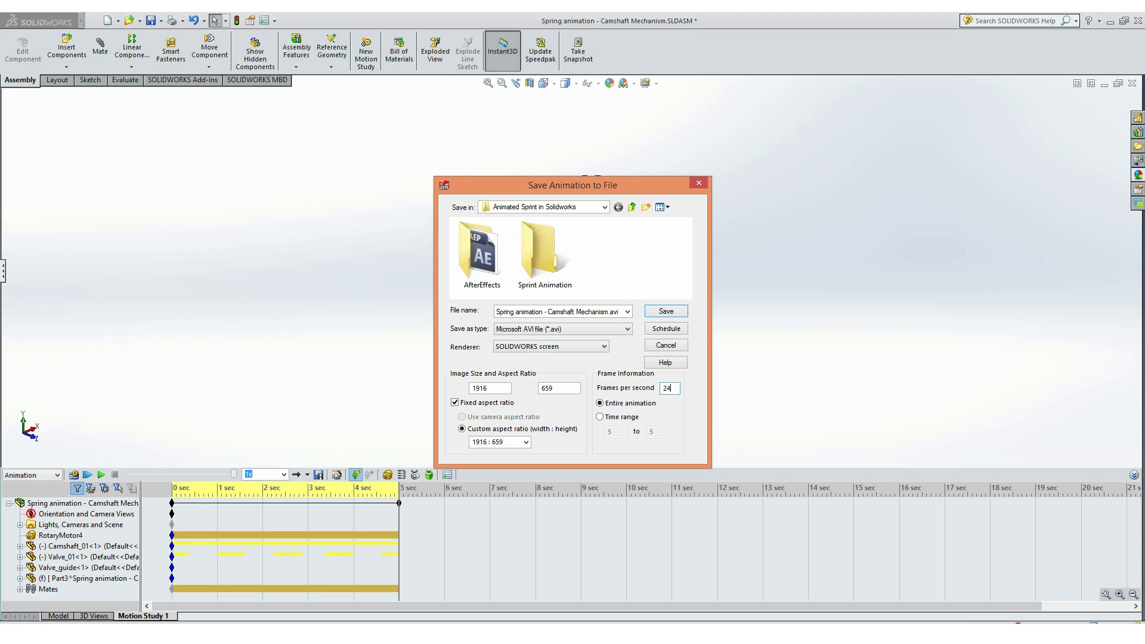